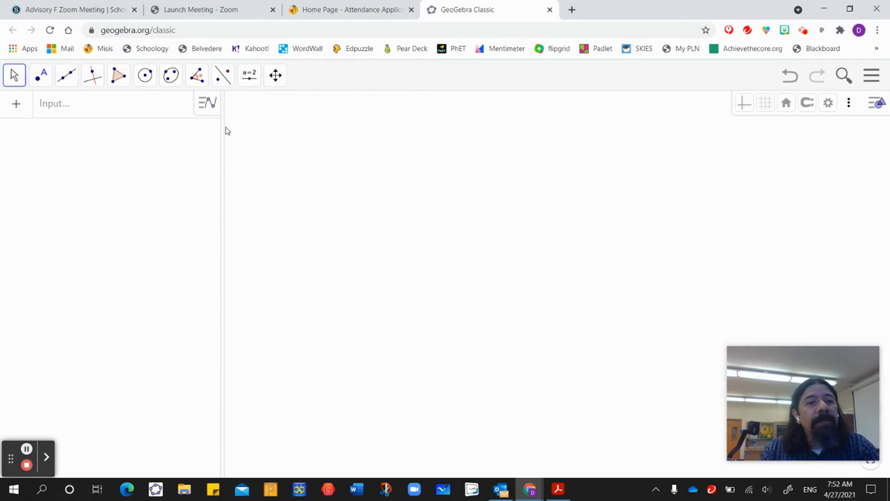
# Construct a regular polygon with 4 vertices on a nearly horizontal base AB about 3 units long.
pyautogui.click(120, 79)
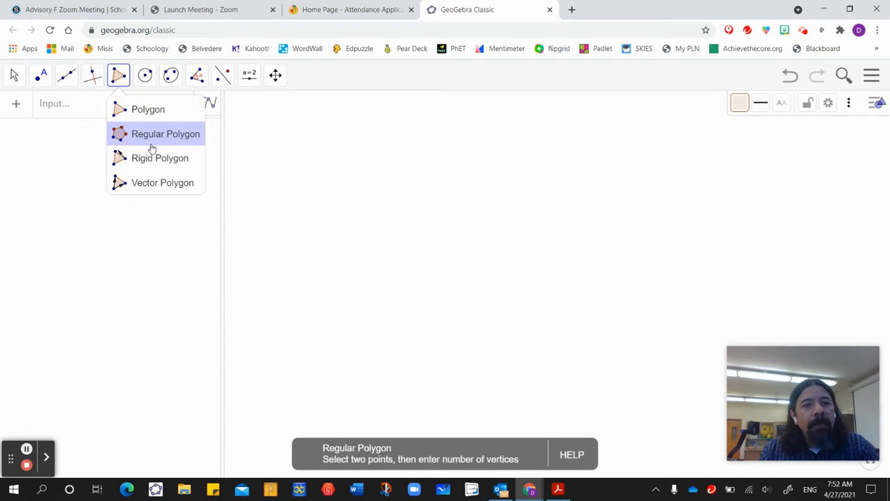
pyautogui.click(161, 138)
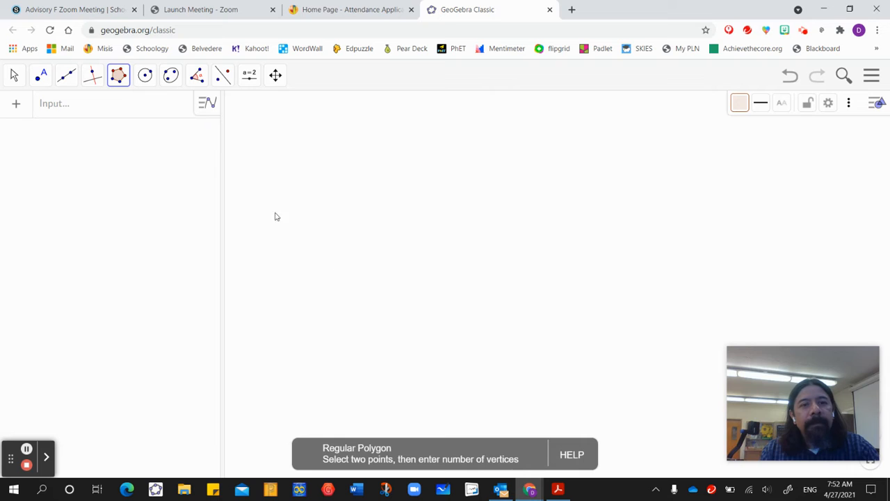
pyautogui.click(400, 319)
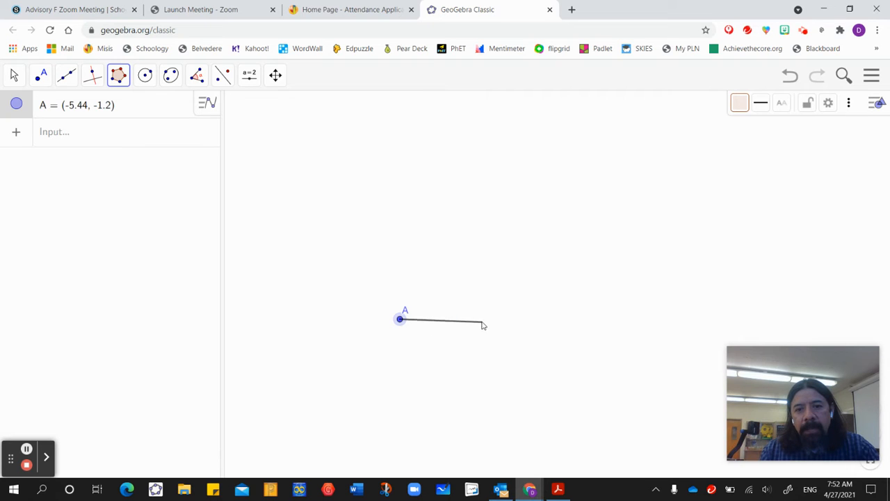
pyautogui.click(489, 323)
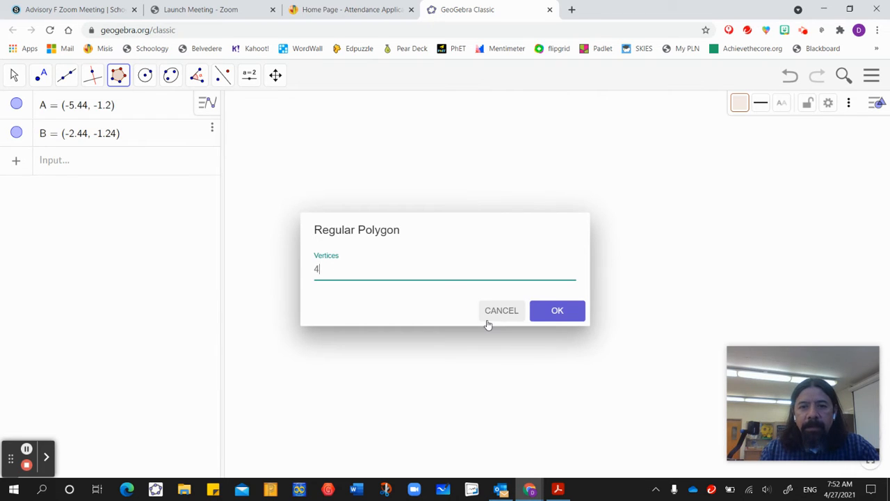
pyautogui.click(558, 312)
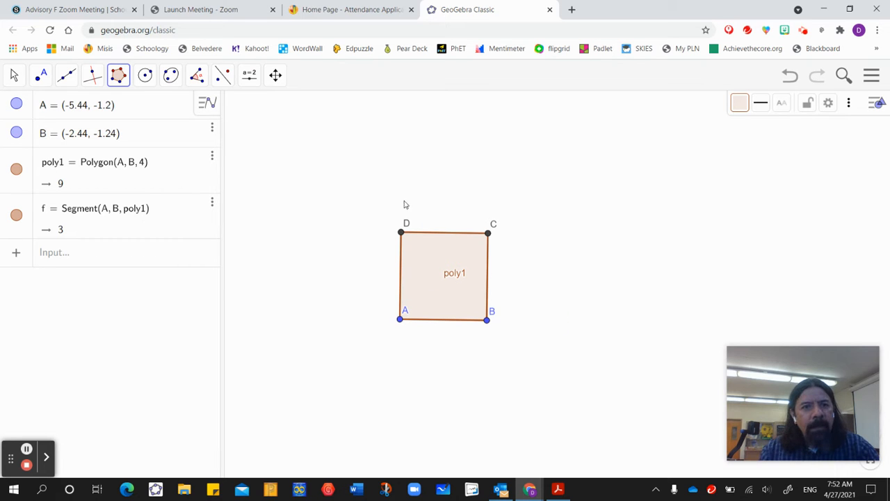
# Hide the square polygon and join its corner points with separate segments AD, DC, CB and BA.
pyautogui.click(17, 76)
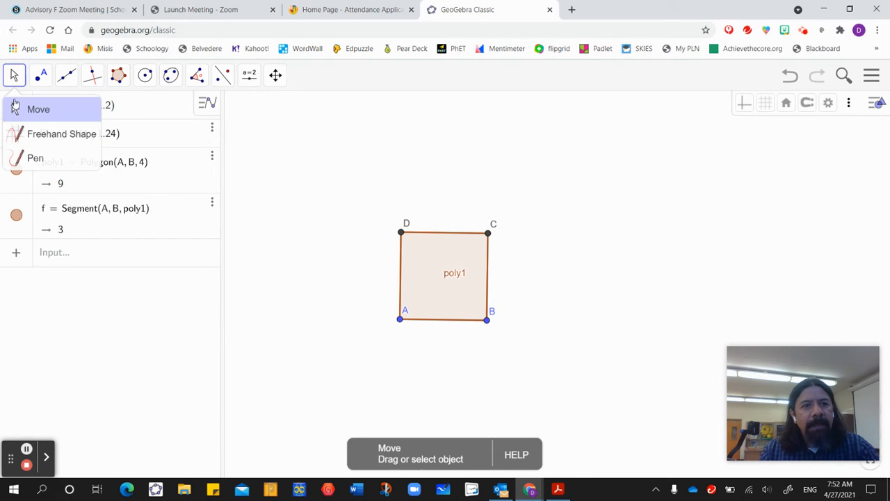
pyautogui.click(16, 170)
pyautogui.click(66, 75)
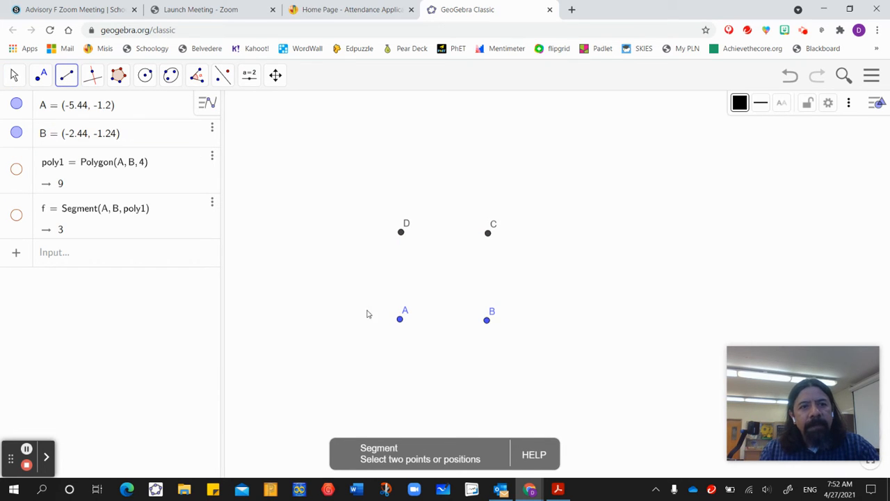
pyautogui.click(399, 318)
pyautogui.click(400, 233)
pyautogui.click(400, 233)
pyautogui.click(488, 234)
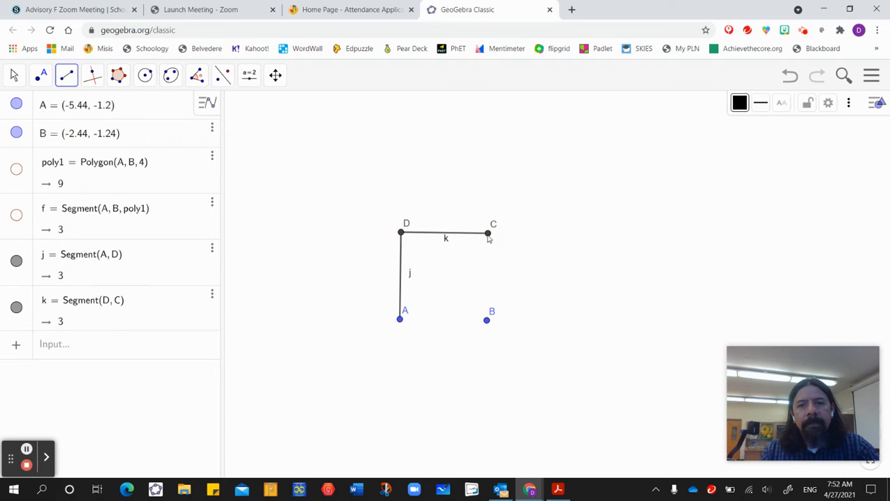
pyautogui.click(488, 235)
pyautogui.click(487, 319)
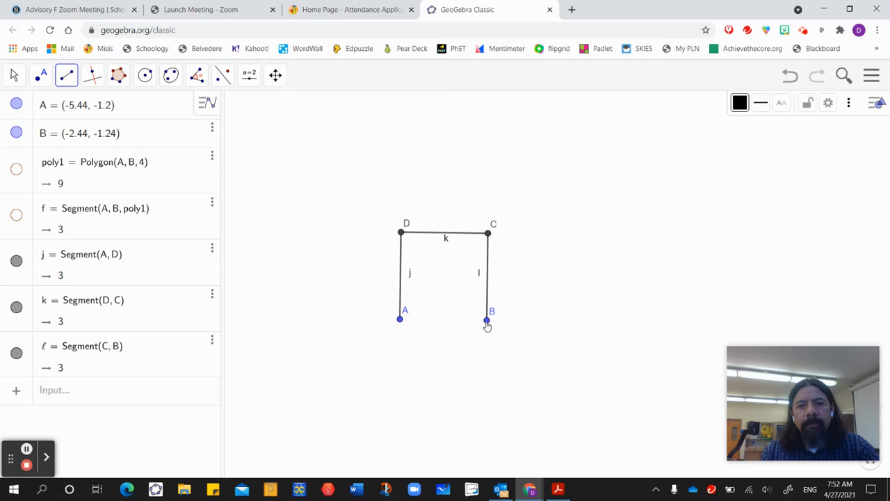
pyautogui.click(399, 319)
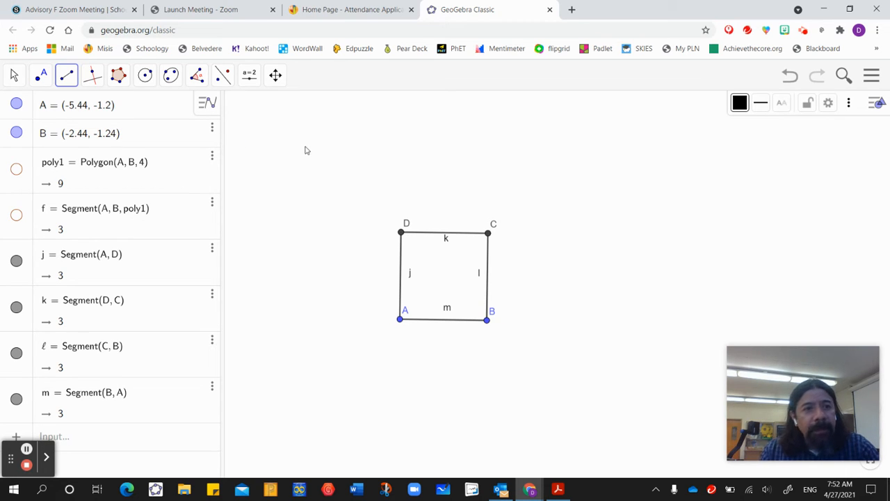
# Create two vectors starting at point A, one ending at B and the other ending at D.
pyautogui.click(40, 76)
pyautogui.moveTo(64, 77)
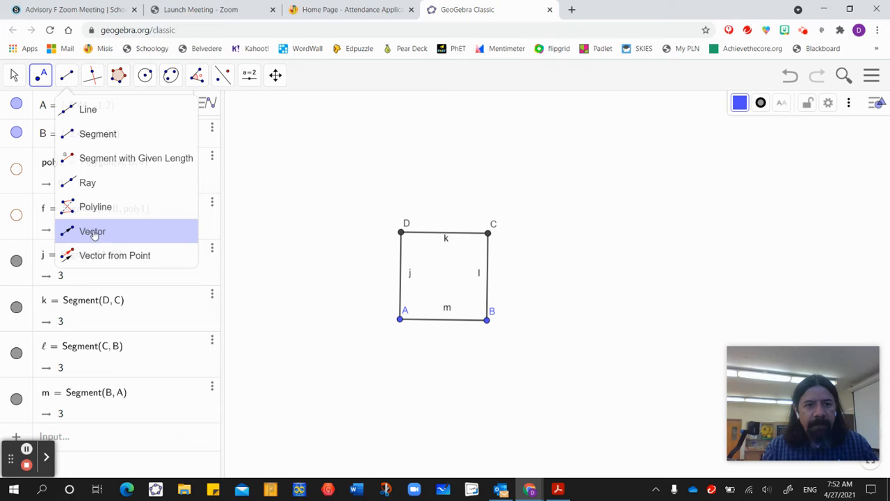
pyautogui.click(97, 233)
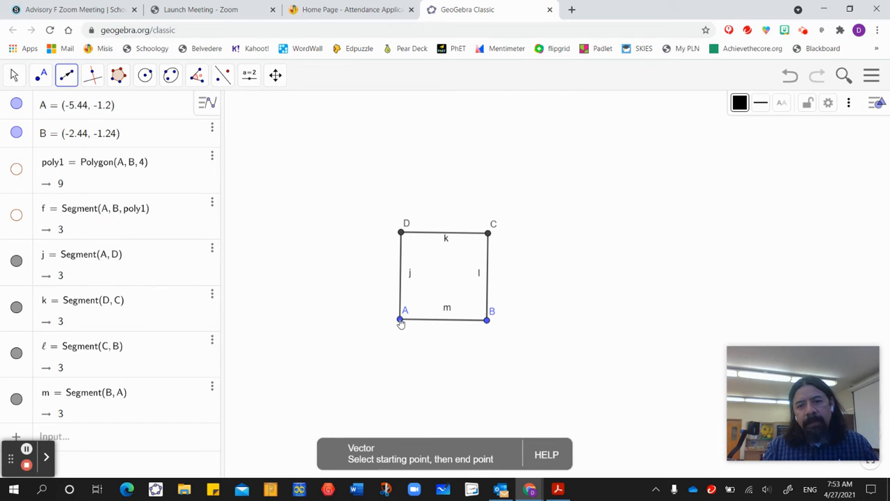
pyautogui.click(401, 321)
pyautogui.click(487, 320)
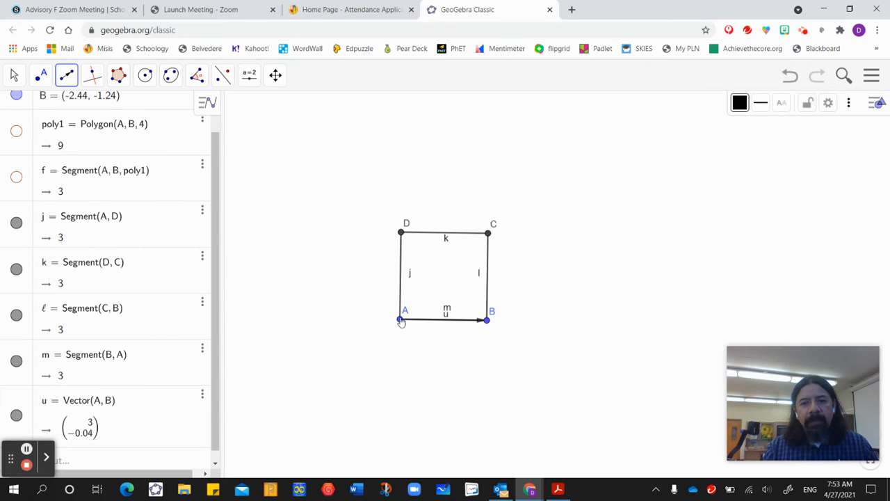
pyautogui.click(400, 320)
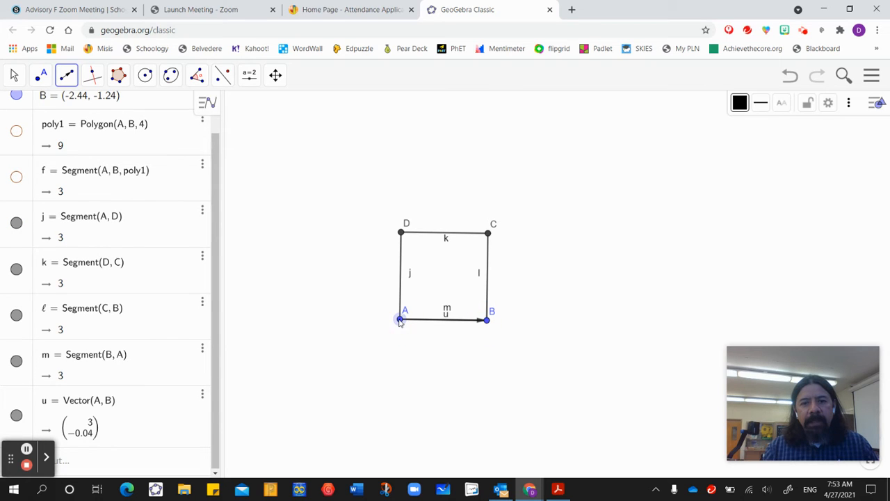
pyautogui.click(400, 233)
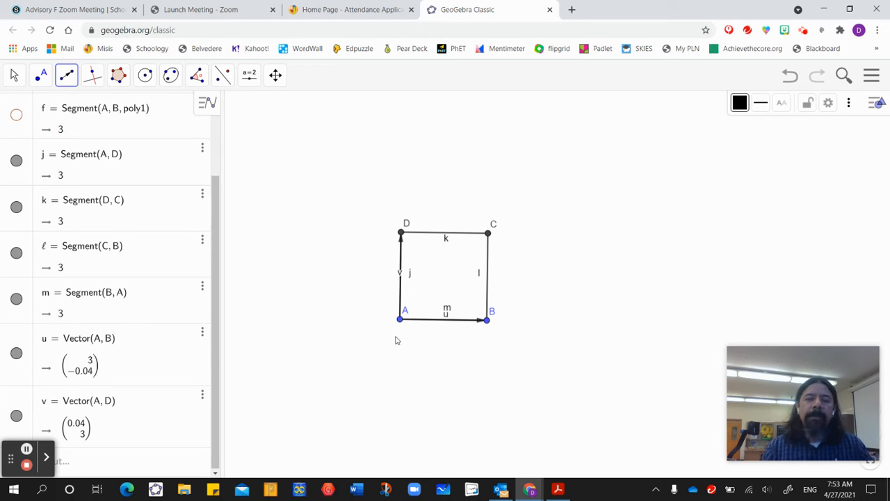
# Draw an irregular chain of five connected segments from D to A, bulging about 0.9 units outside side AD.
pyautogui.click(66, 74)
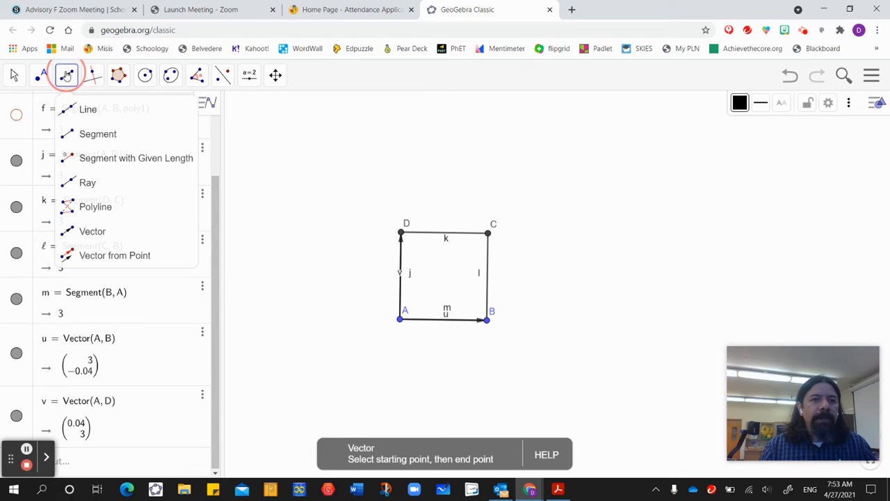
pyautogui.click(87, 134)
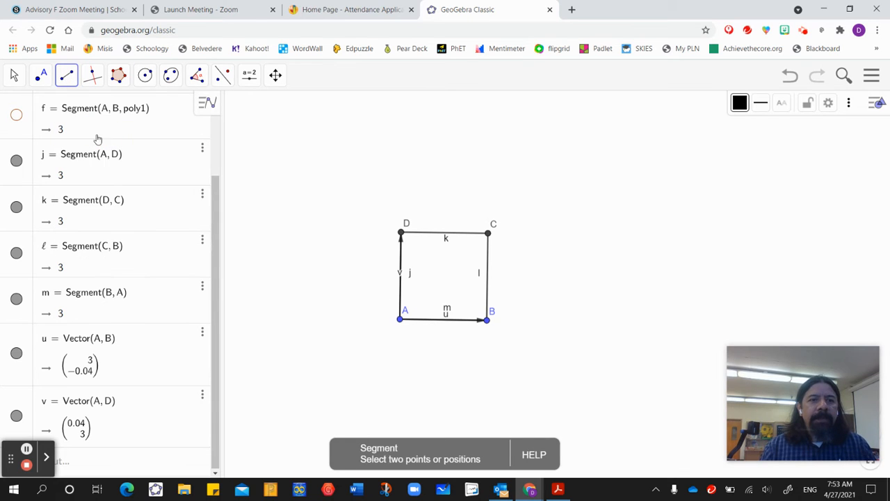
pyautogui.click(401, 235)
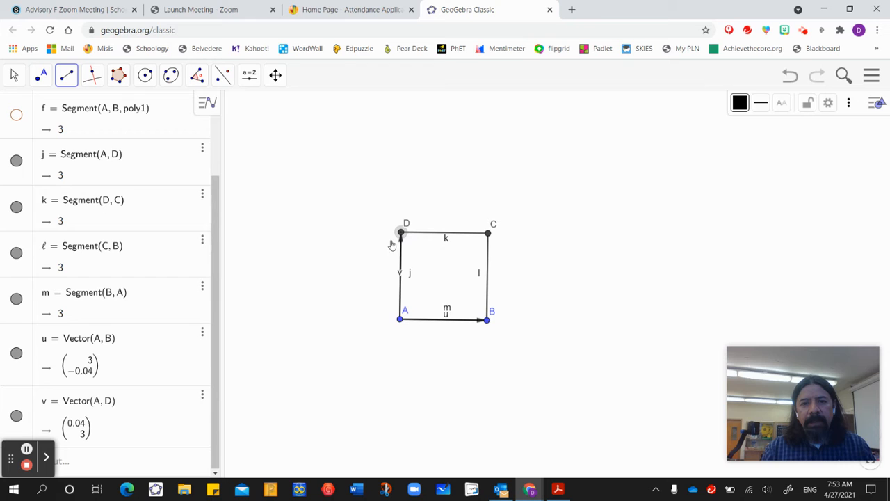
pyautogui.click(373, 254)
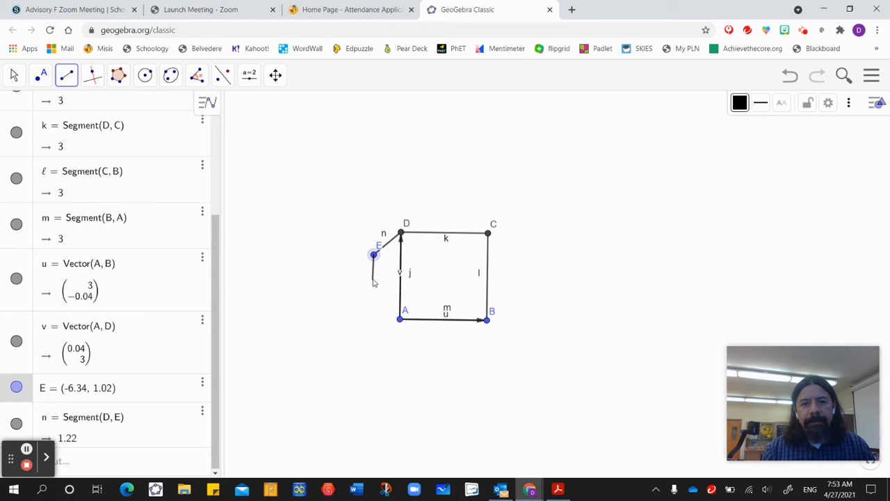
pyautogui.click(373, 279)
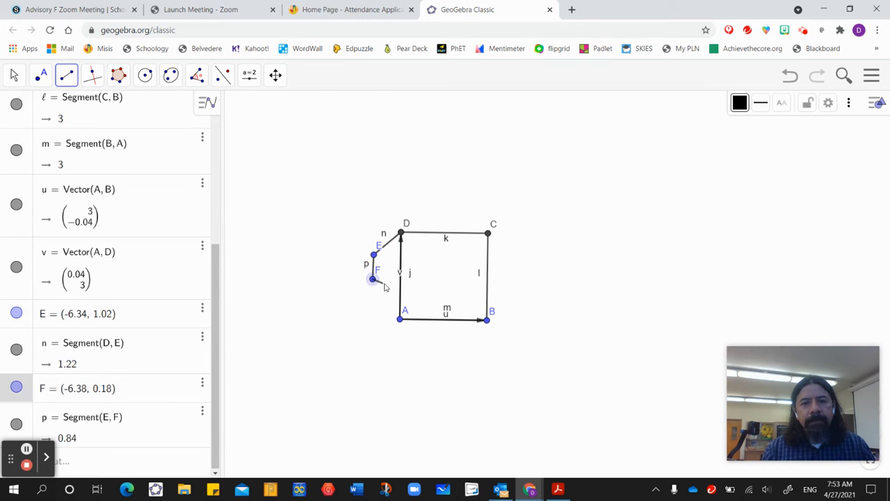
pyautogui.click(385, 284)
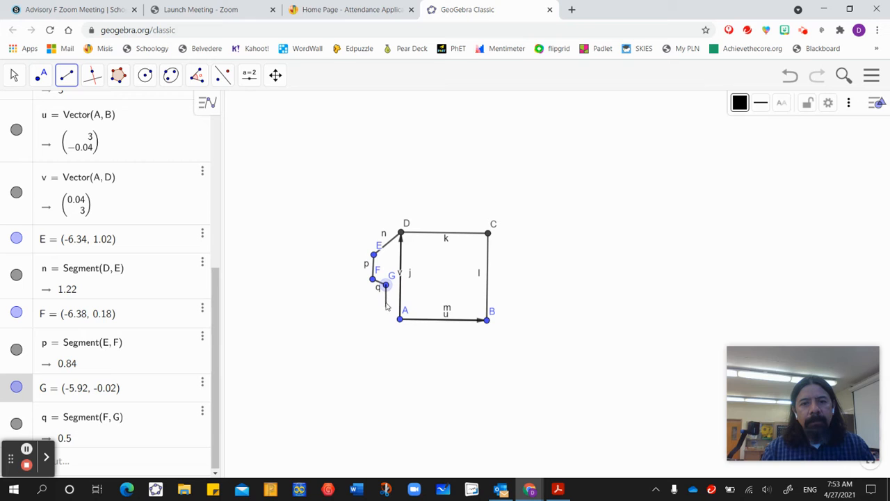
pyautogui.click(386, 304)
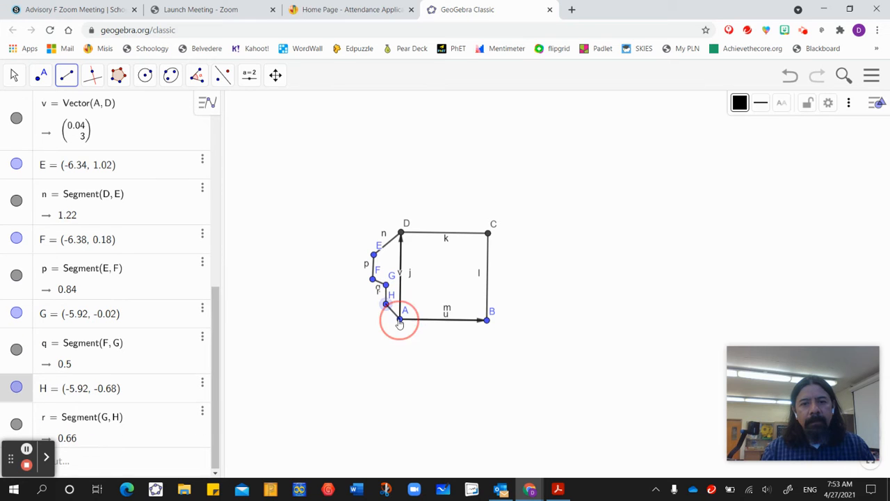
pyautogui.click(400, 319)
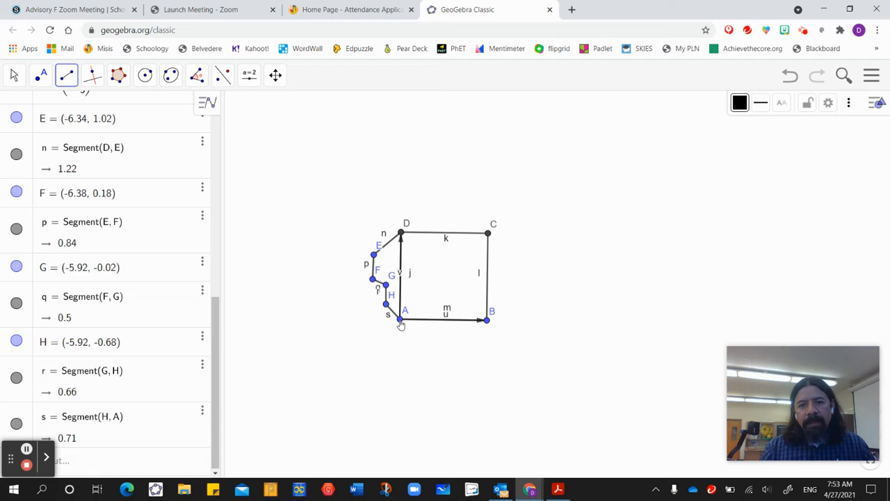
# Draw a zigzag chain of four connected segments from A to B, with its deepest corner about 1.7 units below side AB.
pyautogui.click(400, 320)
pyautogui.click(425, 367)
pyautogui.click(436, 313)
pyautogui.click(436, 312)
pyautogui.click(450, 344)
pyautogui.click(450, 343)
pyautogui.click(486, 320)
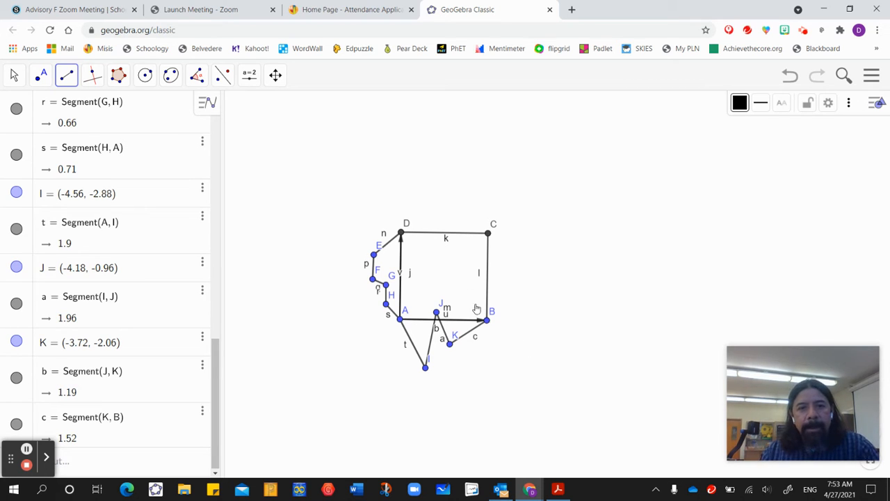
pyautogui.click(118, 74)
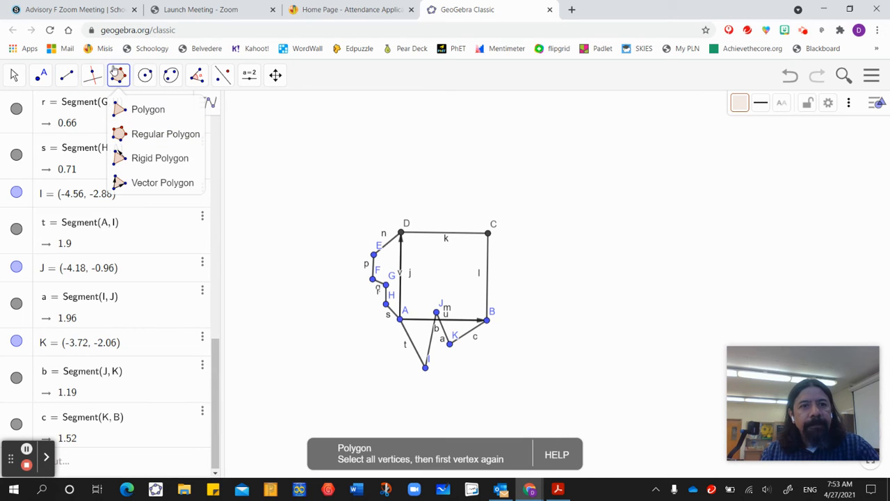
pyautogui.click(119, 74)
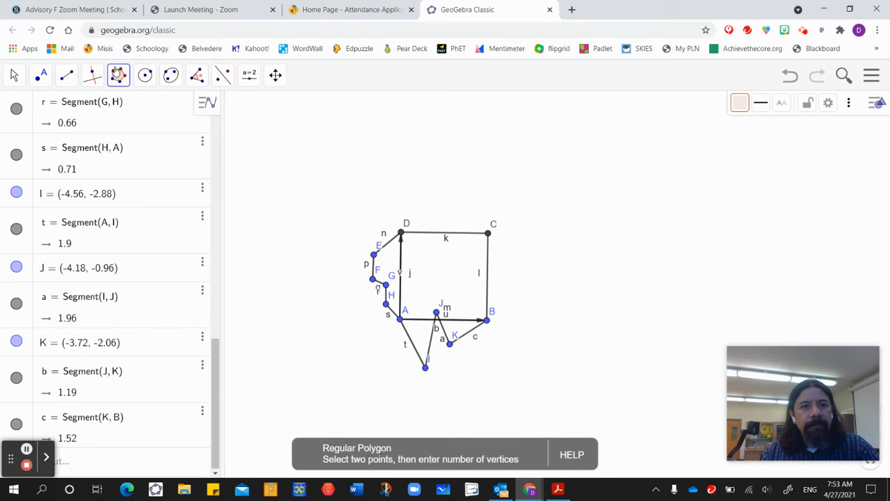
# Translate segment DE by the vector from A to B, keeping only one copy of point E.
pyautogui.click(222, 75)
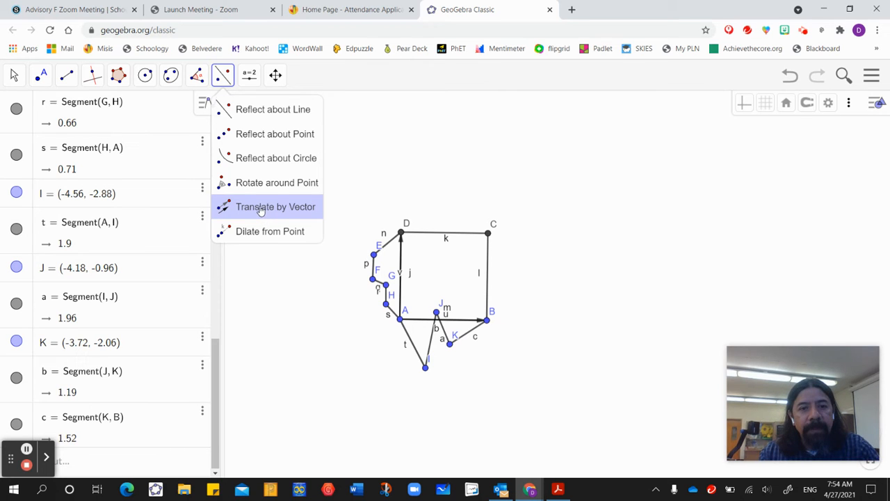
pyautogui.click(260, 210)
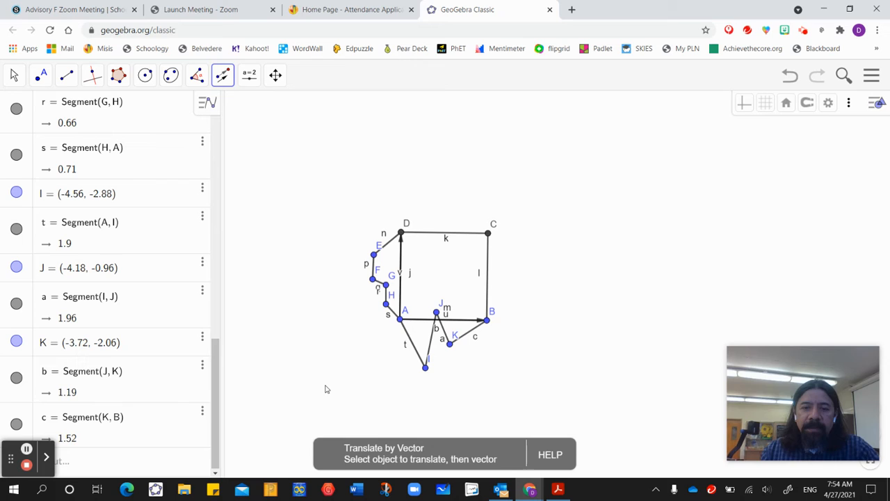
pyautogui.click(385, 248)
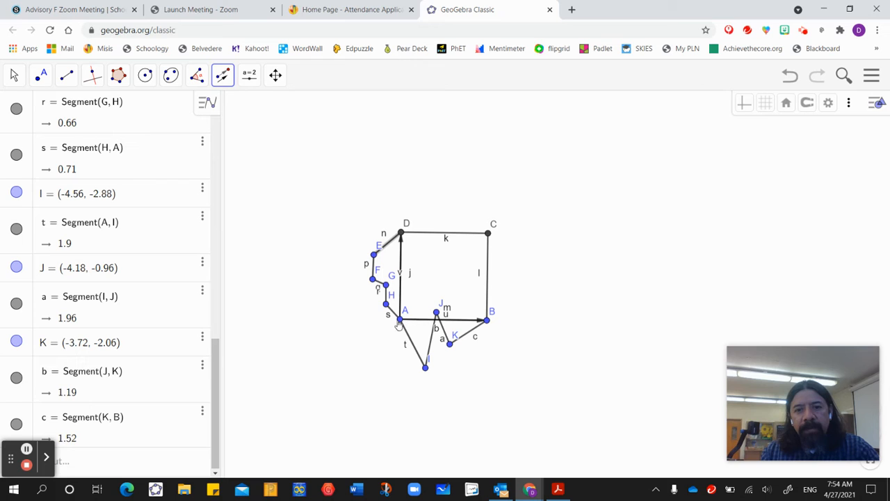
pyautogui.click(456, 324)
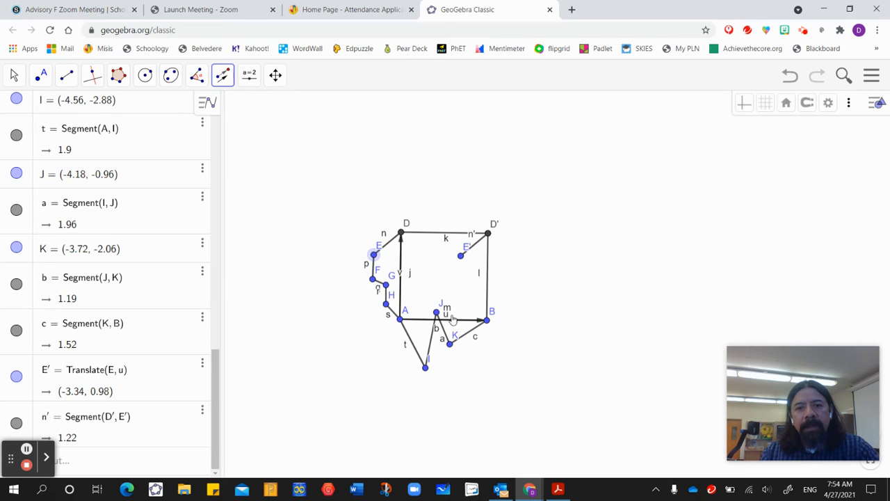
pyautogui.click(458, 325)
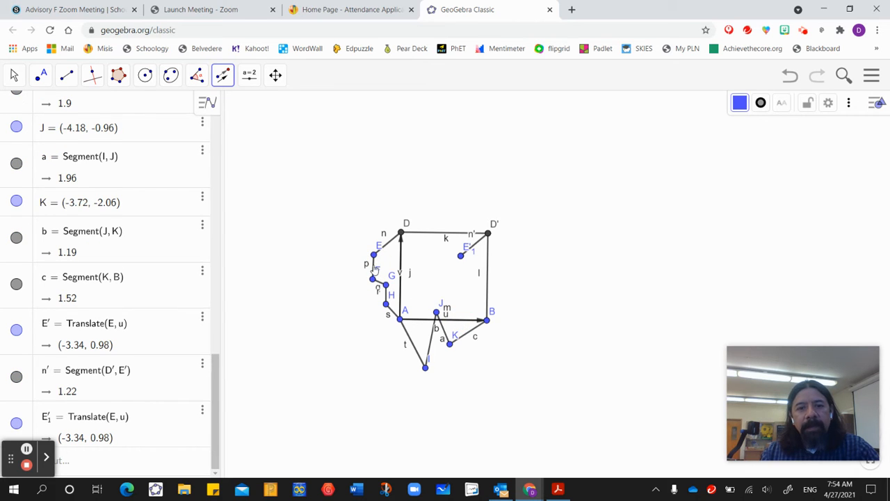
pyautogui.click(789, 78)
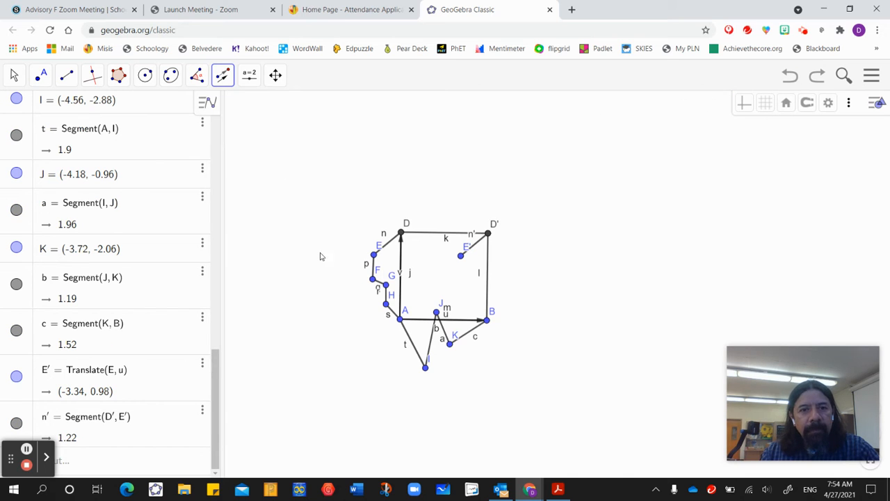
# Translate the remaining chain segments from E through F, G and H to A by the vector from A to B.
pyautogui.moveTo(361, 244); pyautogui.dragTo(391, 318)
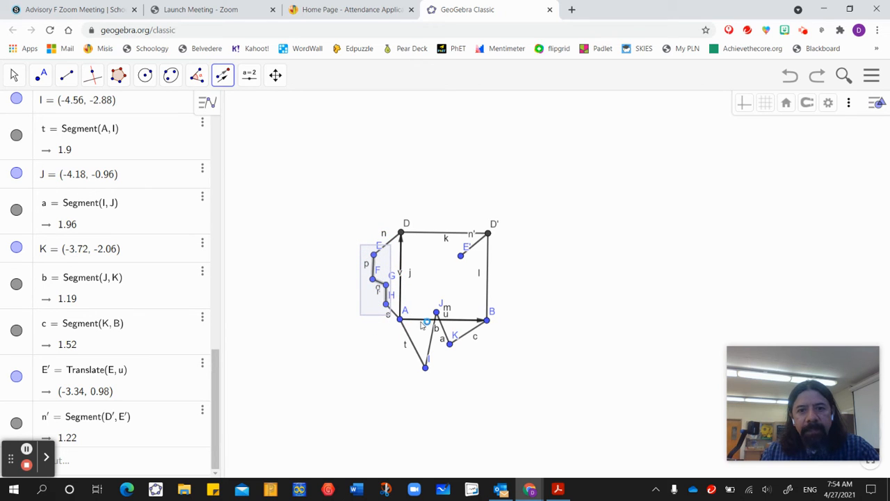
pyautogui.click(420, 321)
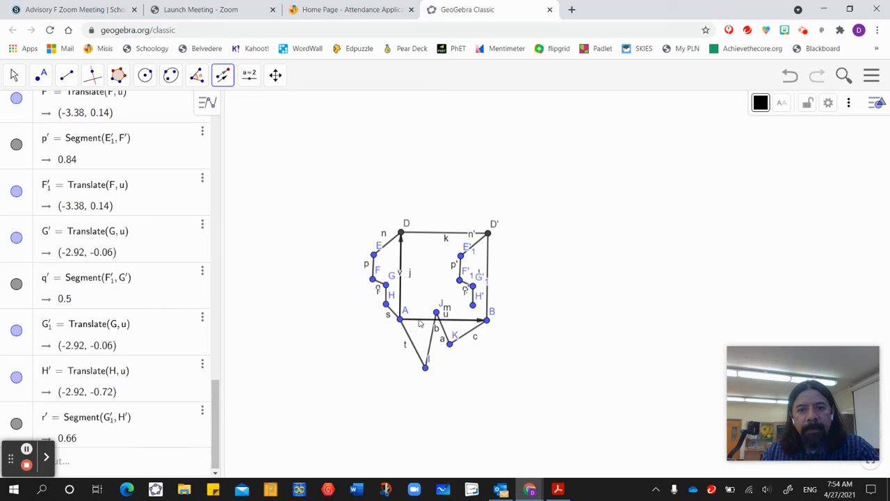
pyautogui.click(393, 317)
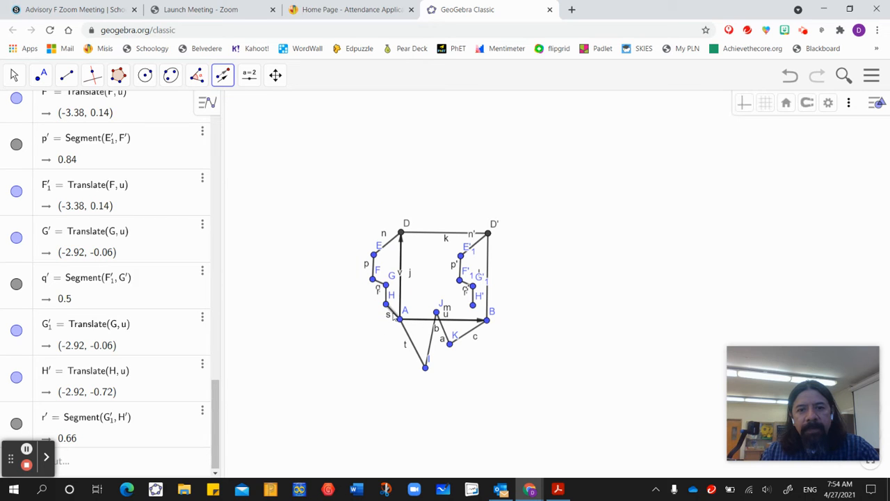
pyautogui.click(422, 322)
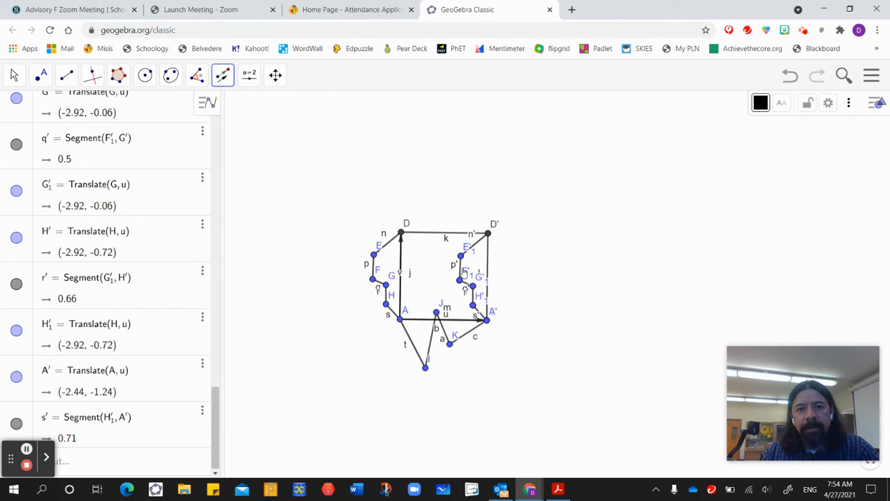
# Translate the four zigzag segments from A through I, J and K to B by the vector from A to D.
pyautogui.click(409, 342)
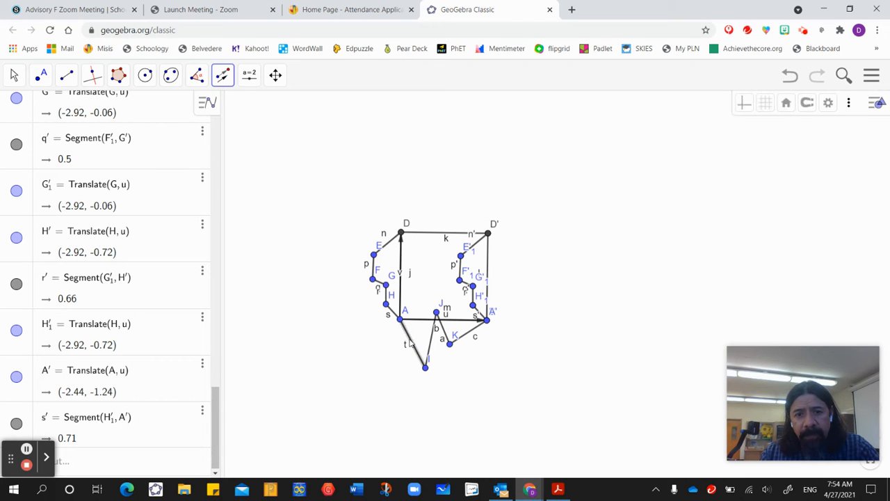
pyautogui.click(401, 284)
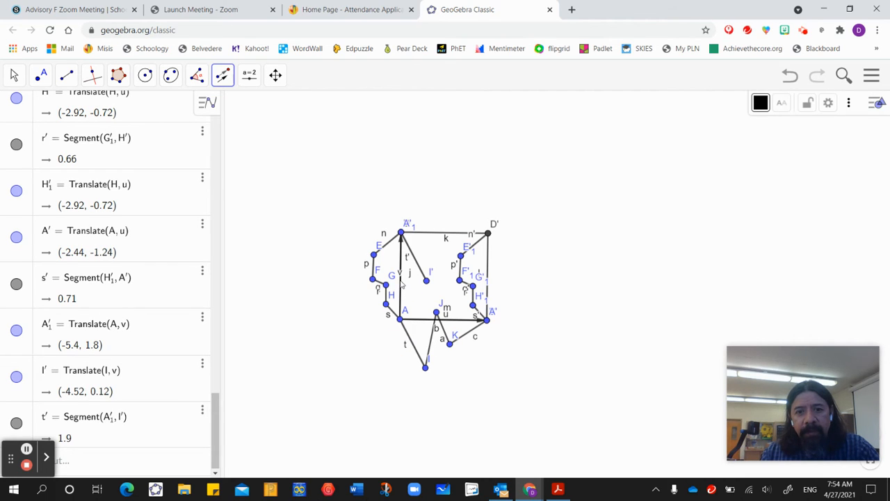
pyautogui.click(431, 339)
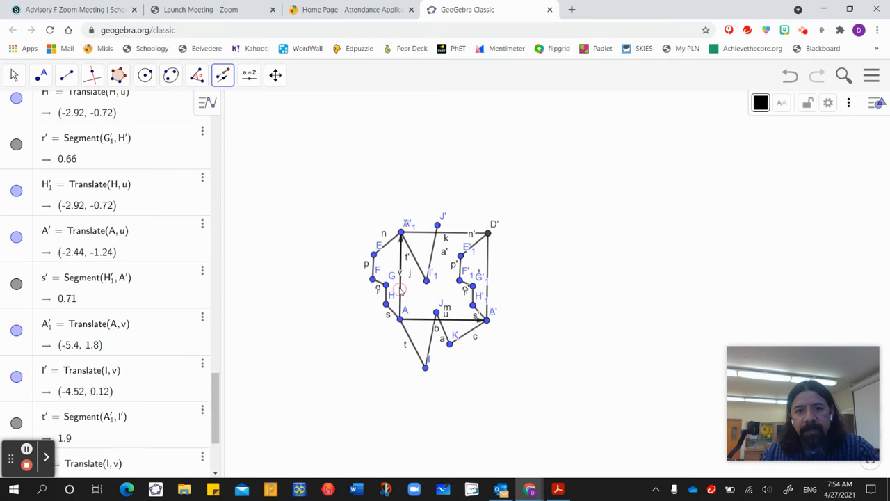
pyautogui.click(401, 291)
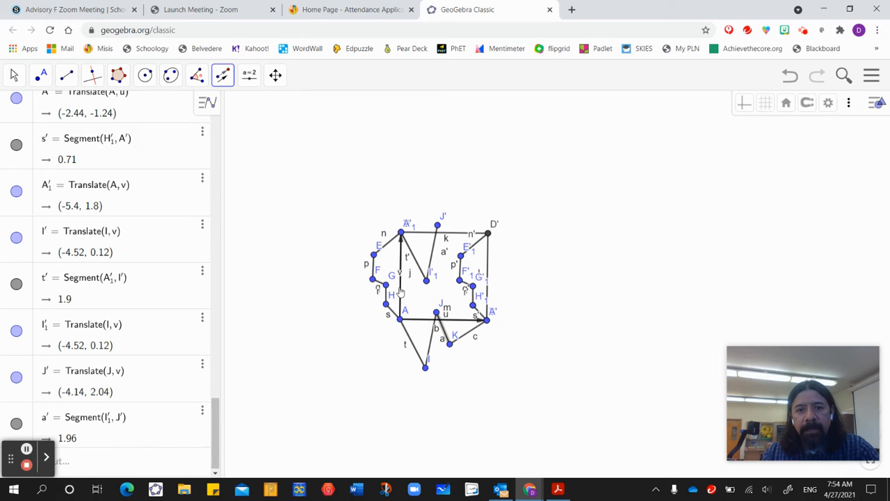
pyautogui.click(400, 291)
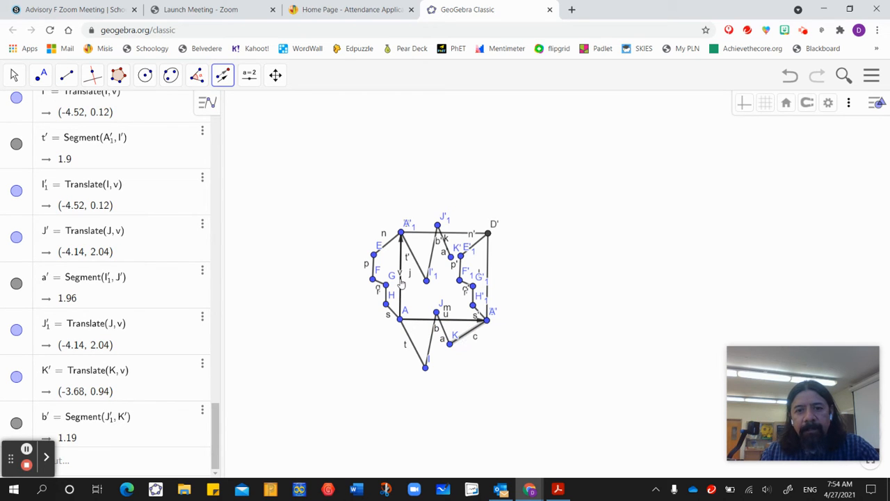
pyautogui.click(401, 283)
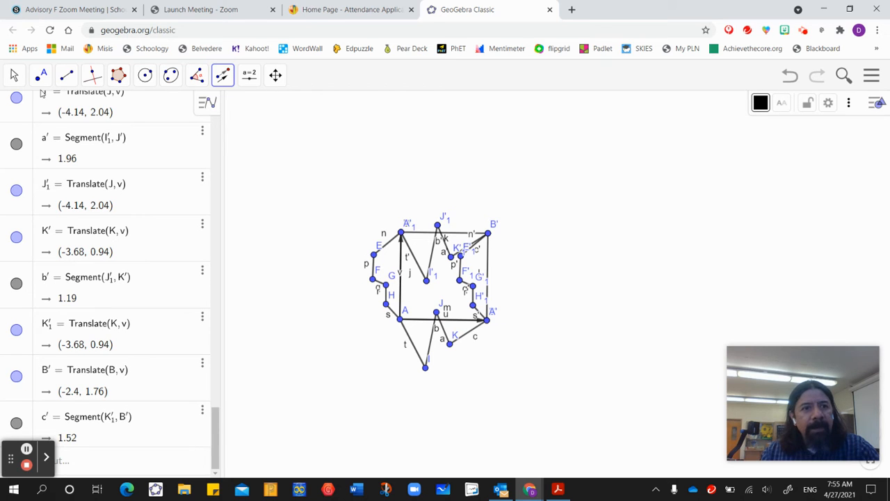
# Reshape the altered sides by moving E and F toward side AD, G just inside it, and K closer to side AB.
pyautogui.click(14, 74)
pyautogui.click(15, 109)
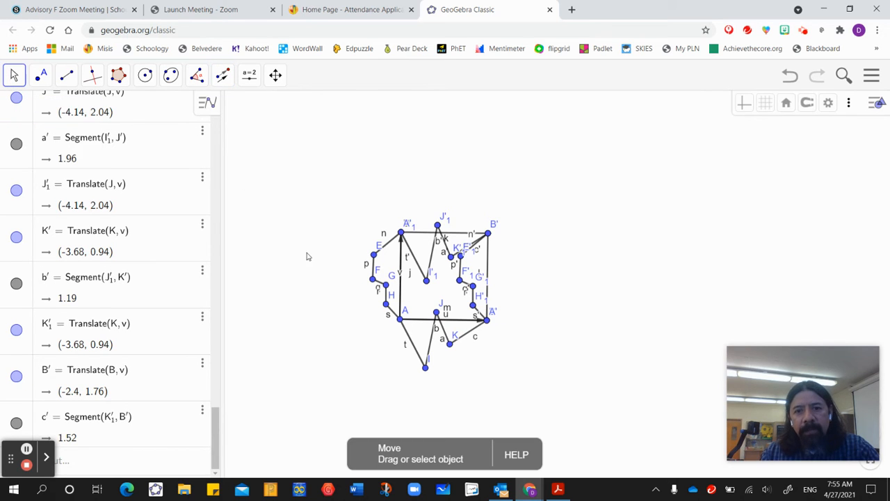
pyautogui.moveTo(450, 341); pyautogui.dragTo(451, 334)
pyautogui.moveTo(373, 257); pyautogui.dragTo(404, 286)
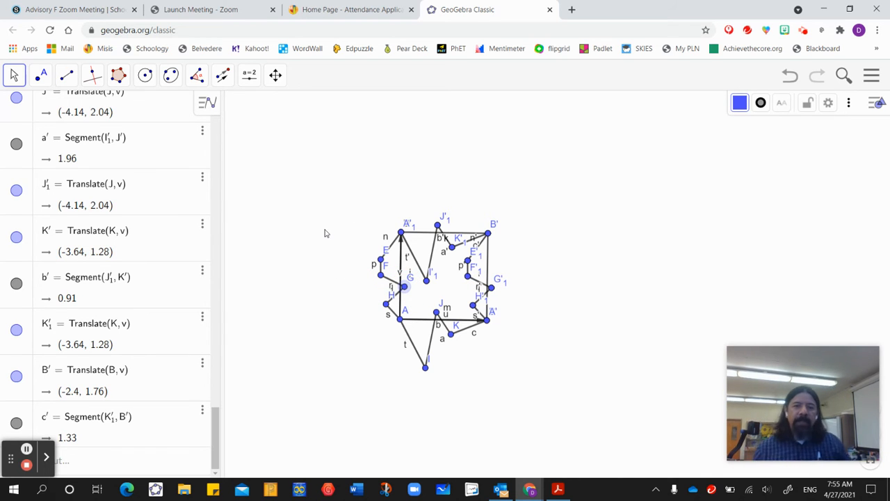
# Create a polygon along the full tile outline from D through E, F, G, H, A, I, J, K and B, returning through the translated vertices.
pyautogui.click(118, 75)
pyautogui.click(145, 111)
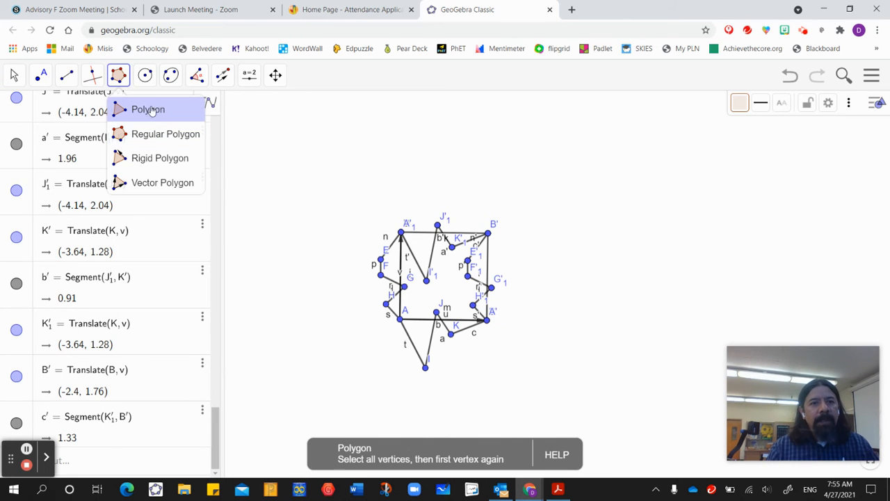
pyautogui.click(146, 114)
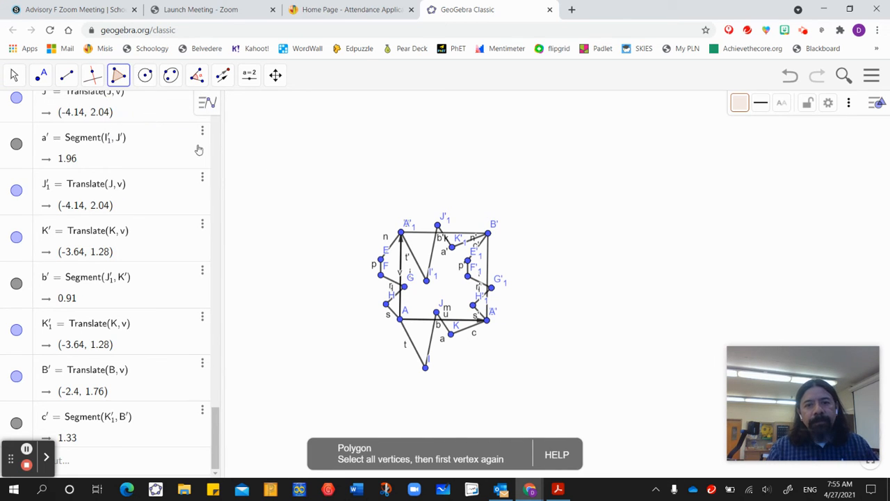
pyautogui.click(402, 233)
pyautogui.click(381, 259)
pyautogui.click(380, 275)
pyautogui.click(403, 286)
pyautogui.click(385, 304)
pyautogui.click(400, 319)
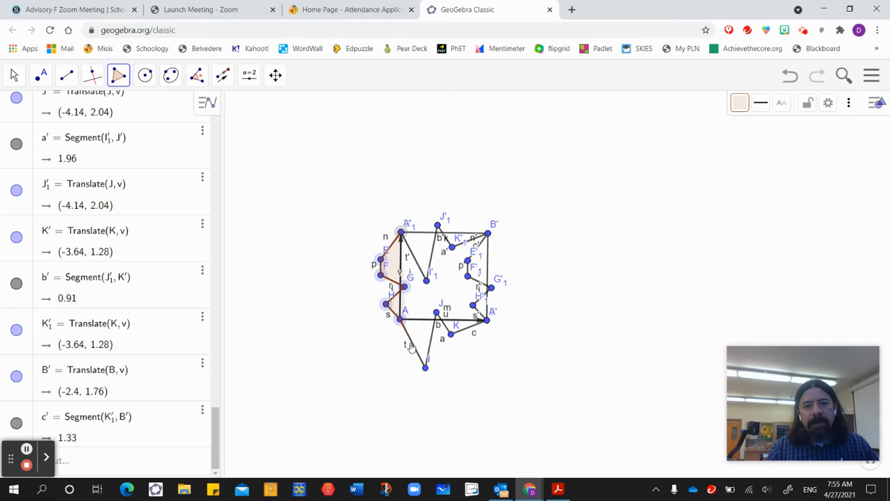
pyautogui.click(425, 366)
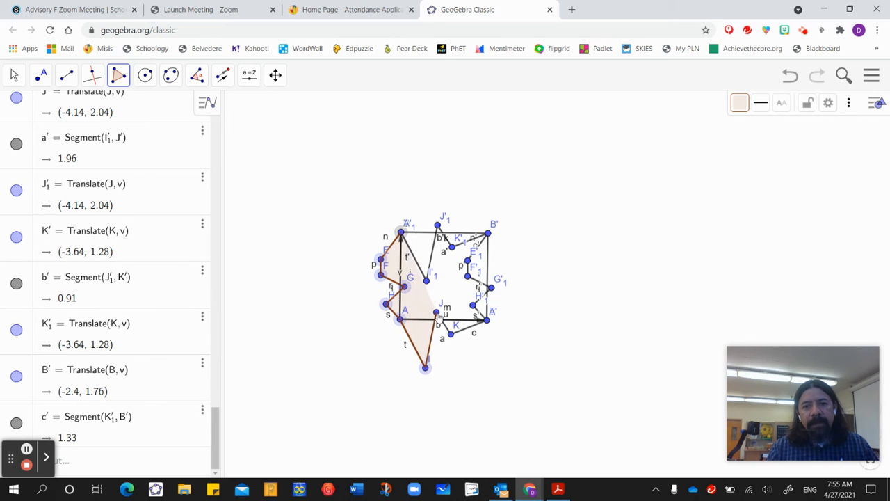
pyautogui.click(436, 315)
pyautogui.click(451, 334)
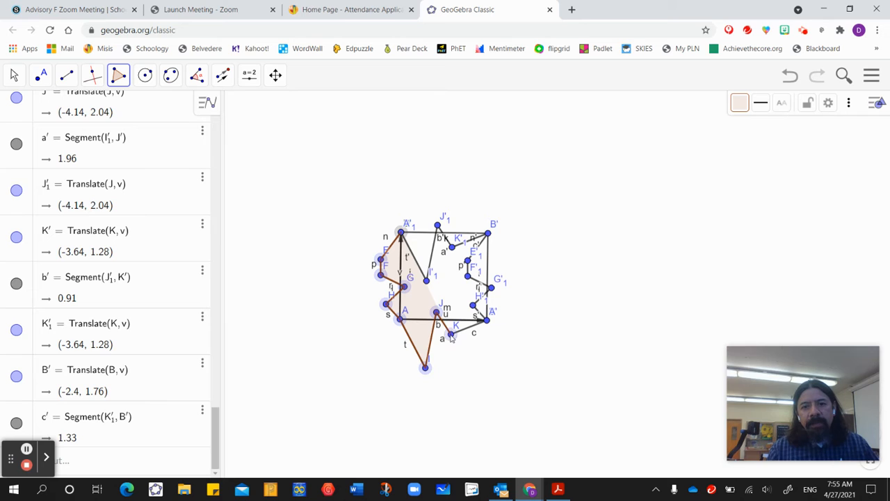
pyautogui.click(486, 319)
pyautogui.click(473, 304)
pyautogui.click(491, 289)
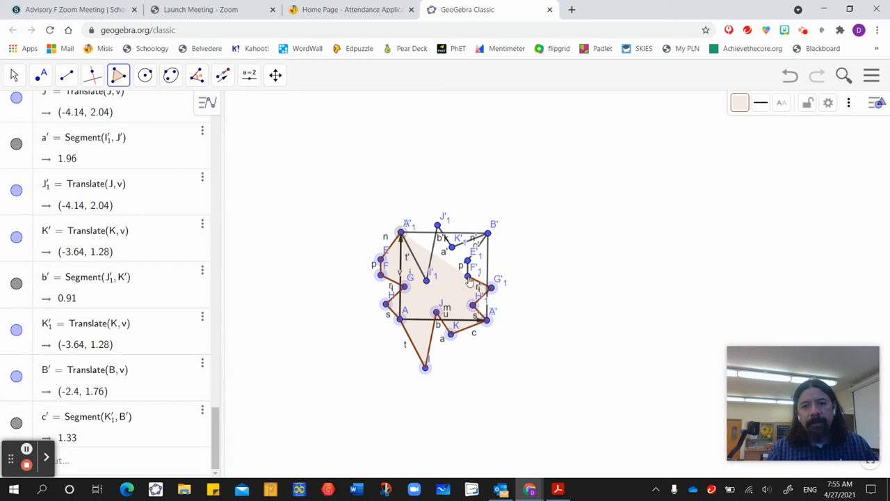
pyautogui.click(468, 276)
pyautogui.click(468, 260)
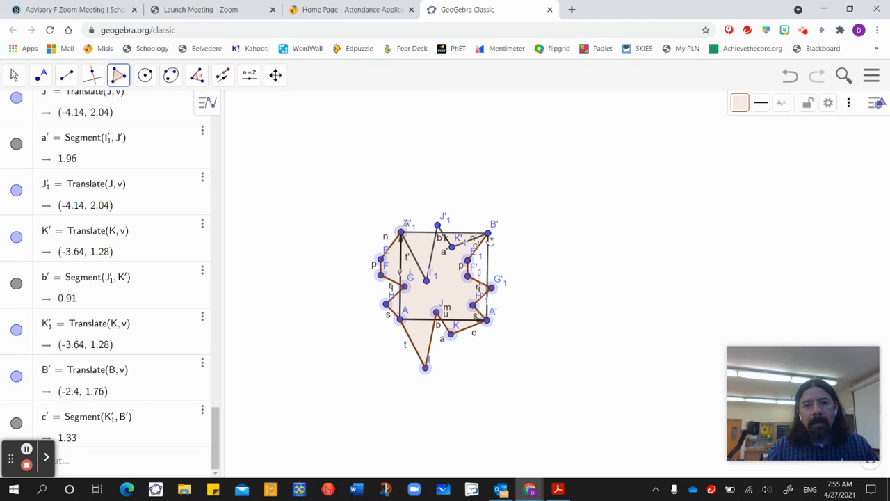
pyautogui.click(488, 235)
pyautogui.click(452, 248)
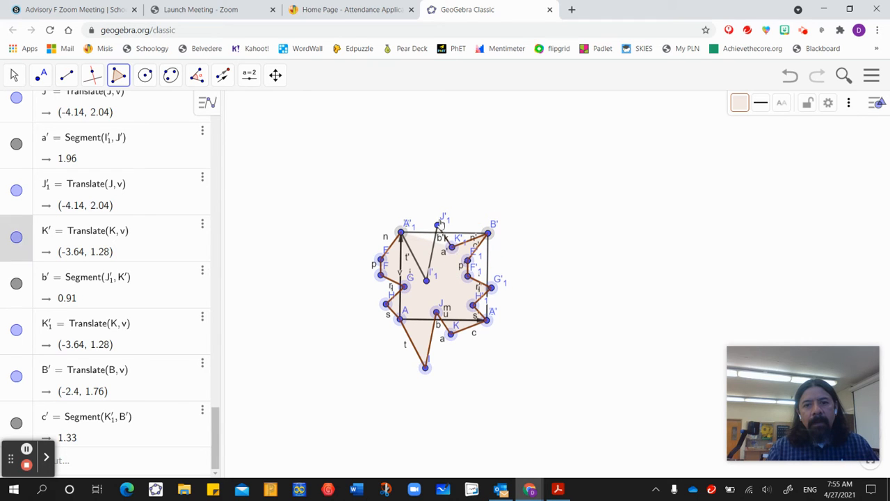
pyautogui.click(438, 225)
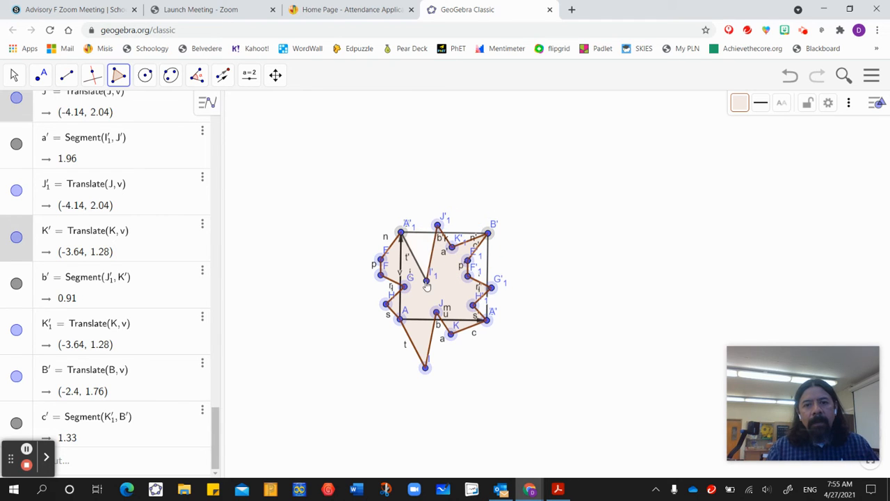
pyautogui.click(422, 275)
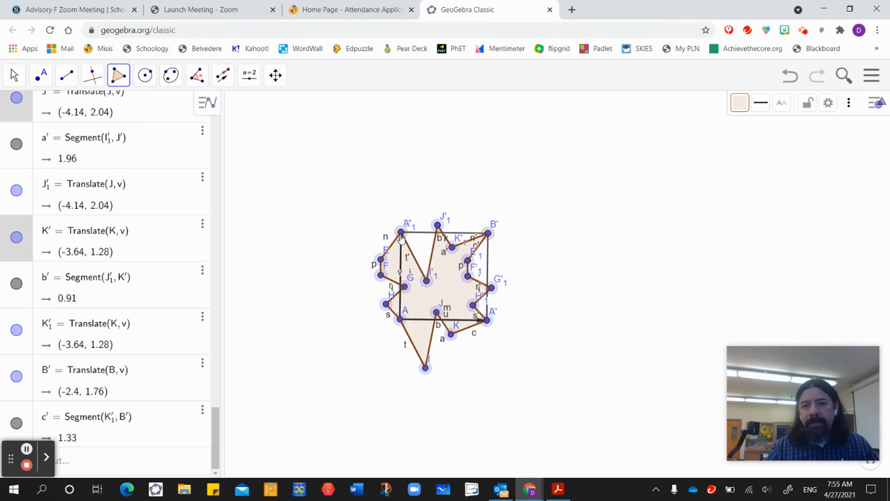
pyautogui.click(401, 235)
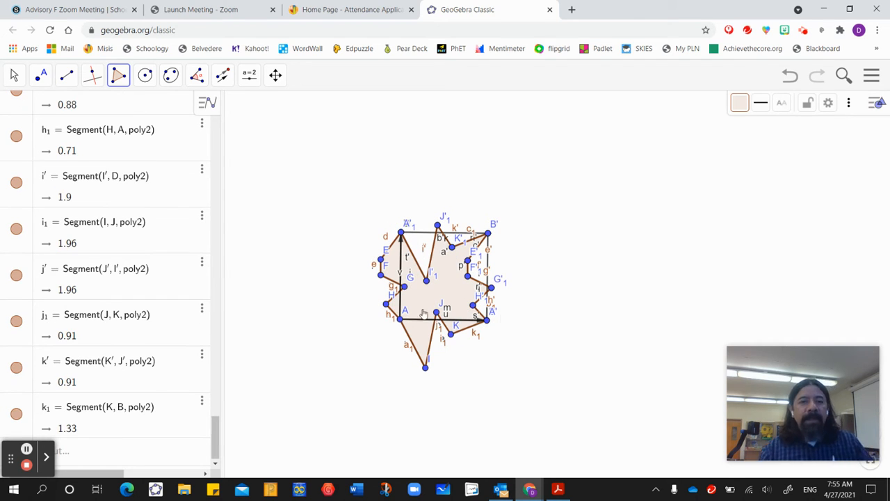
# Translate the tile polygon by the vector from A to D to place a copy directly above it.
pyautogui.click(15, 75)
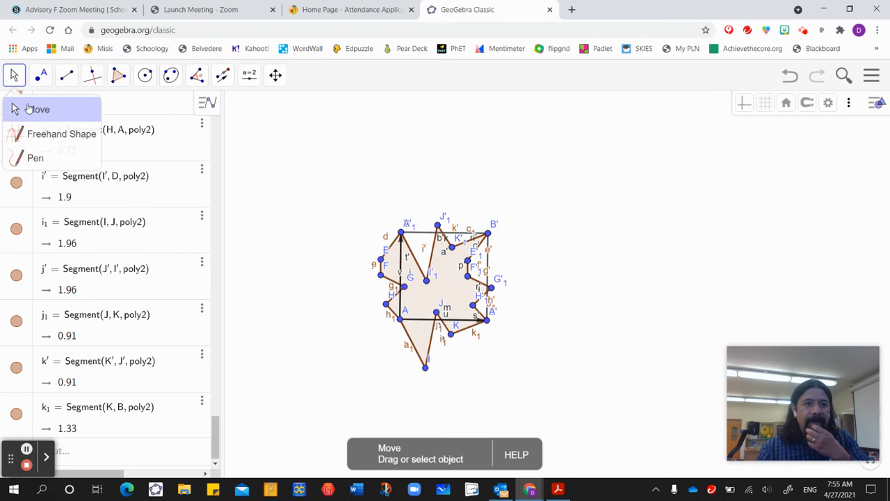
pyautogui.click(28, 109)
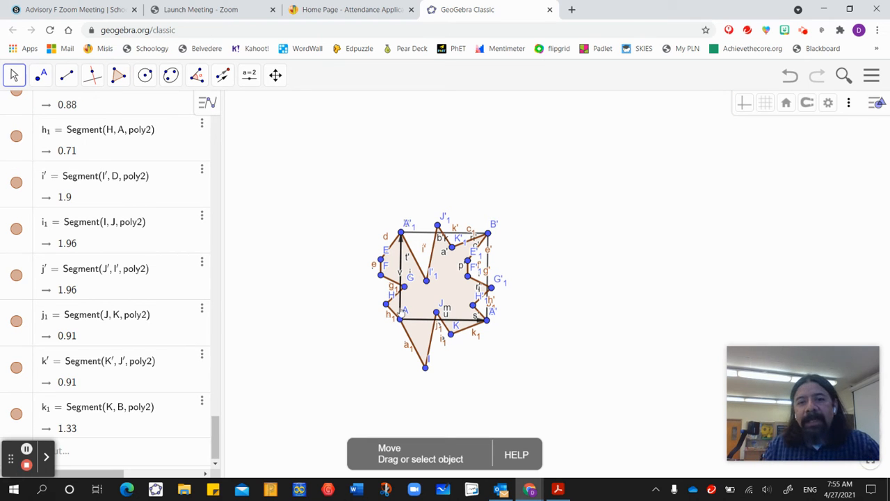
pyautogui.click(446, 288)
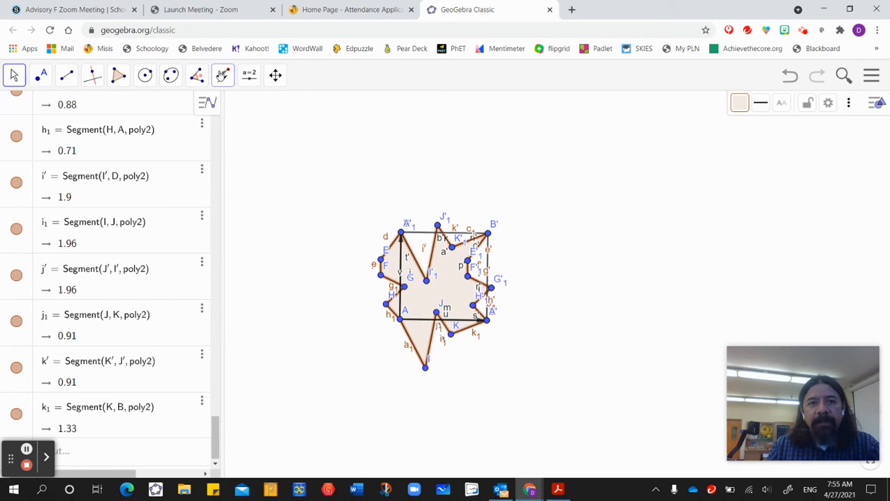
pyautogui.click(222, 76)
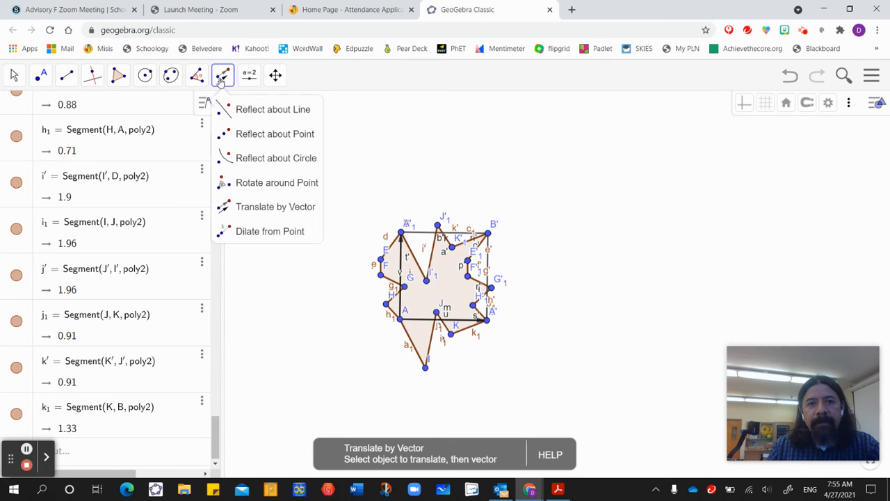
pyautogui.click(401, 259)
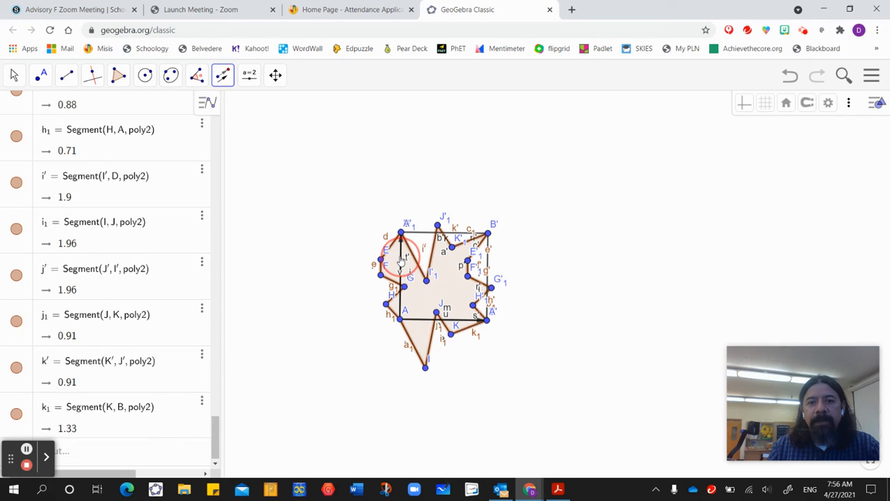
pyautogui.click(401, 260)
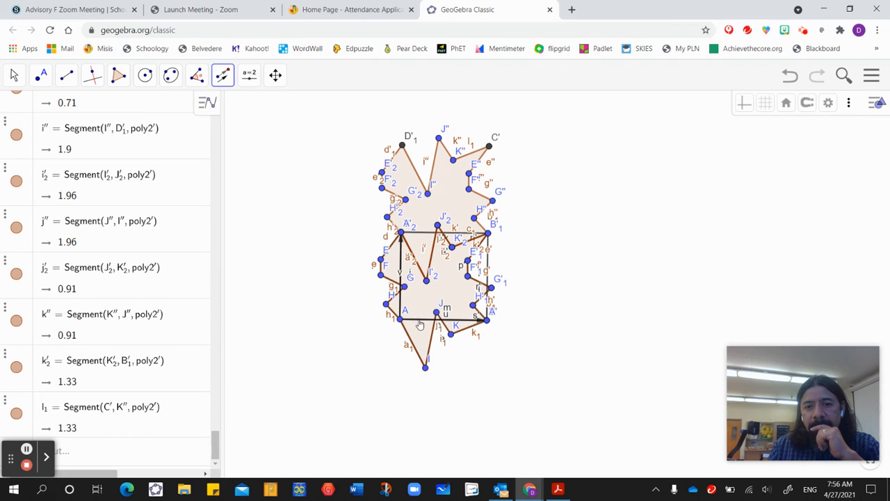
# Translate the original tile and its upper copy by the vector from A to B, forming a two-by-two block of tiles.
pyautogui.click(420, 321)
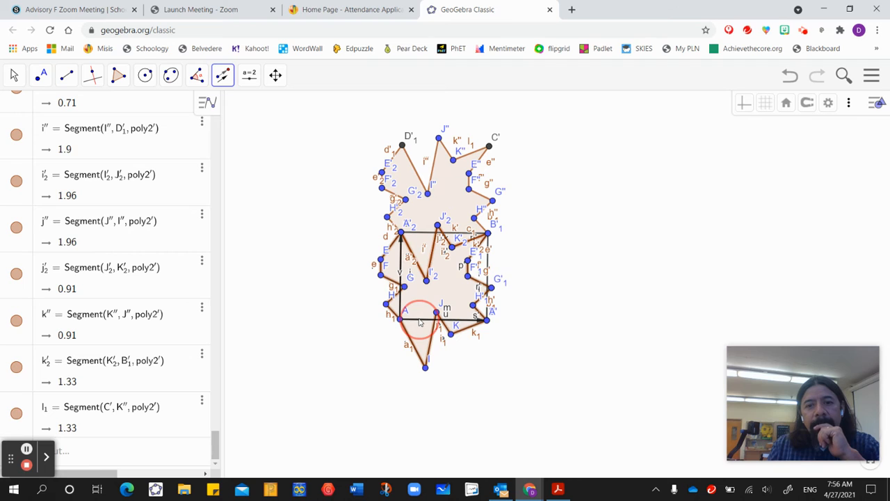
pyautogui.click(420, 322)
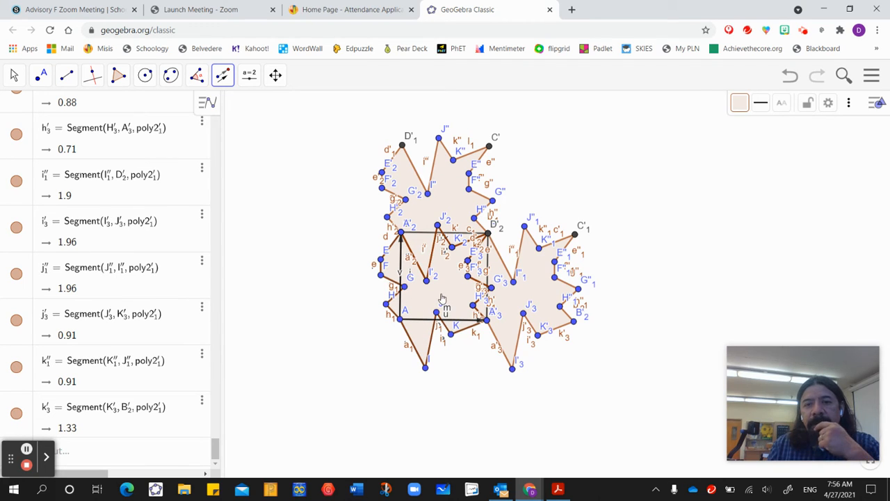
pyautogui.click(446, 193)
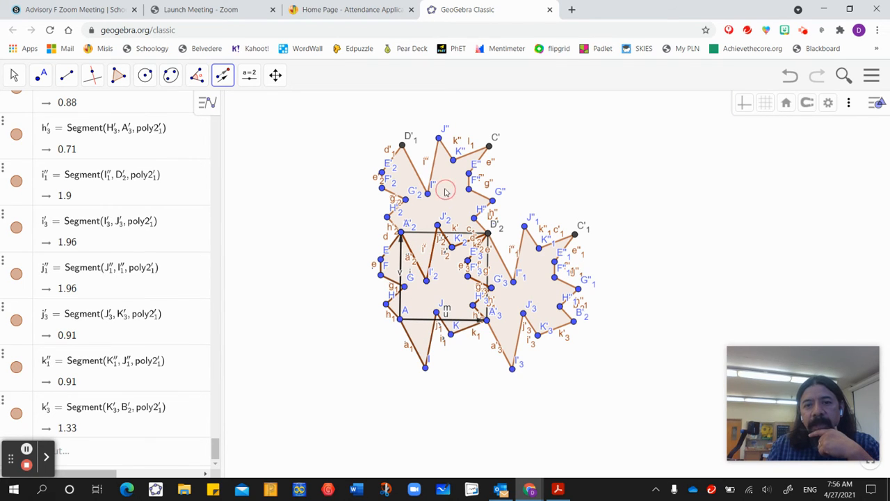
pyautogui.click(421, 324)
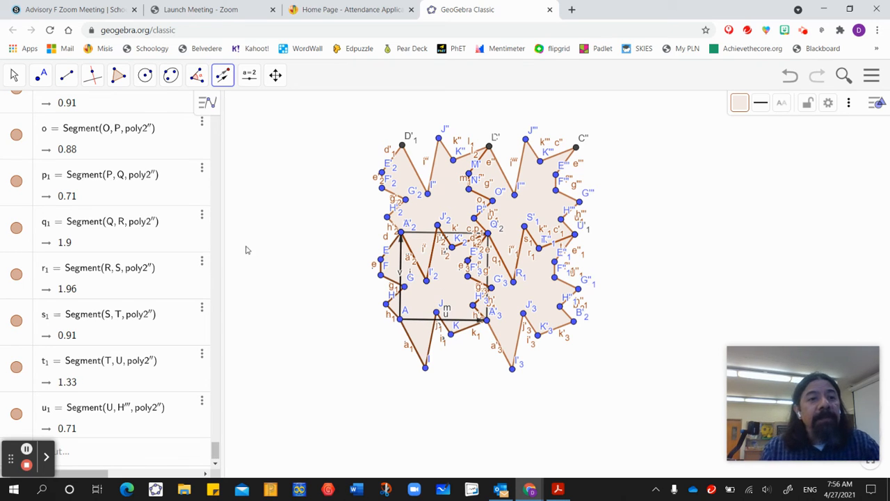
# Sort the algebra list of construction objects by Object Type.
pyautogui.click(206, 102)
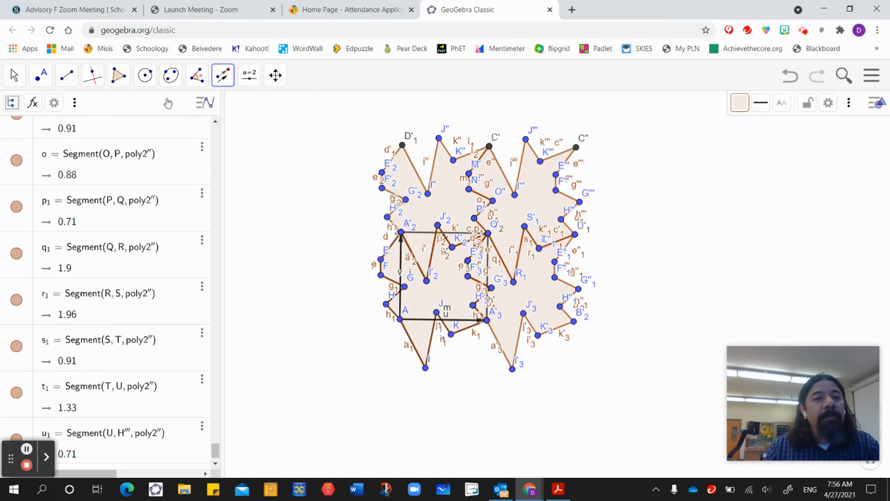
pyautogui.click(14, 75)
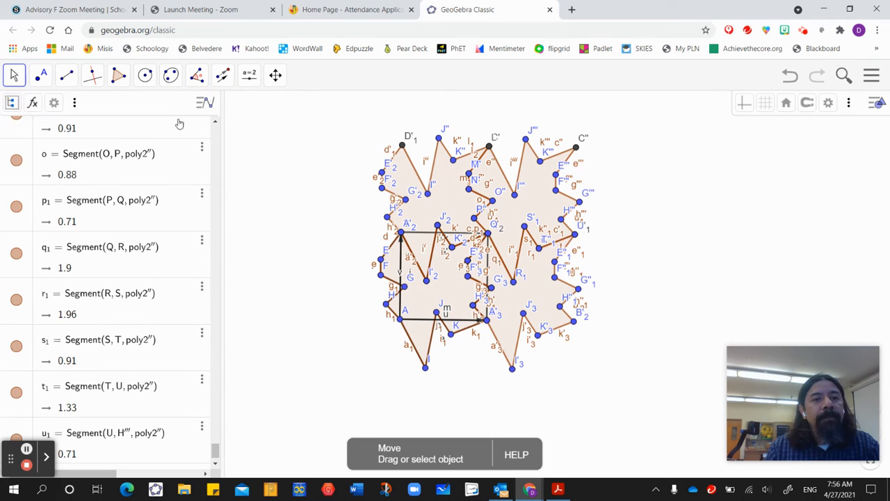
pyautogui.click(12, 103)
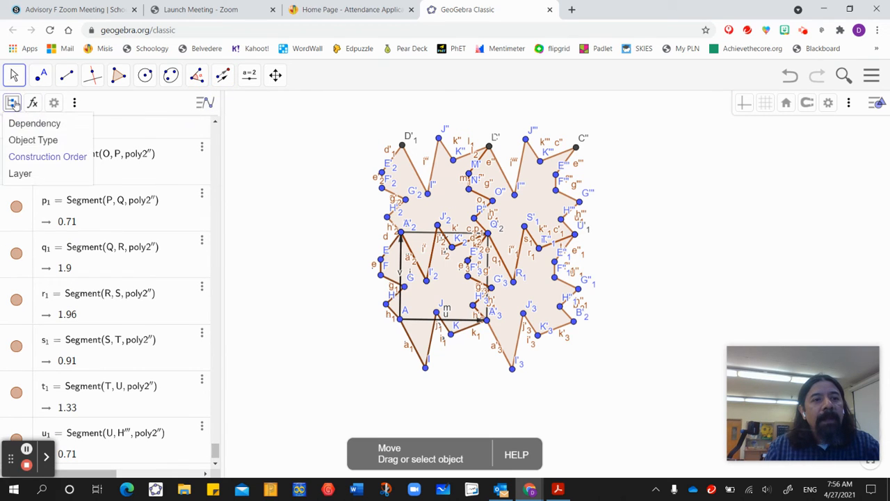
pyautogui.click(40, 141)
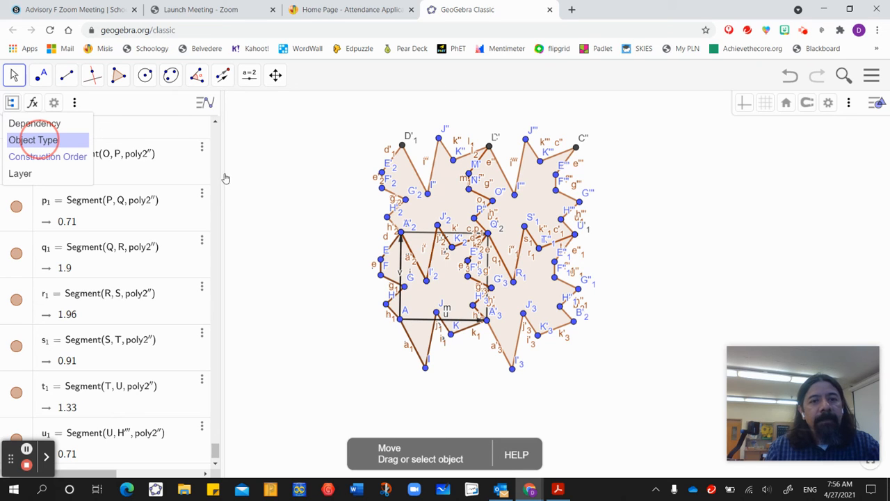
pyautogui.click(34, 145)
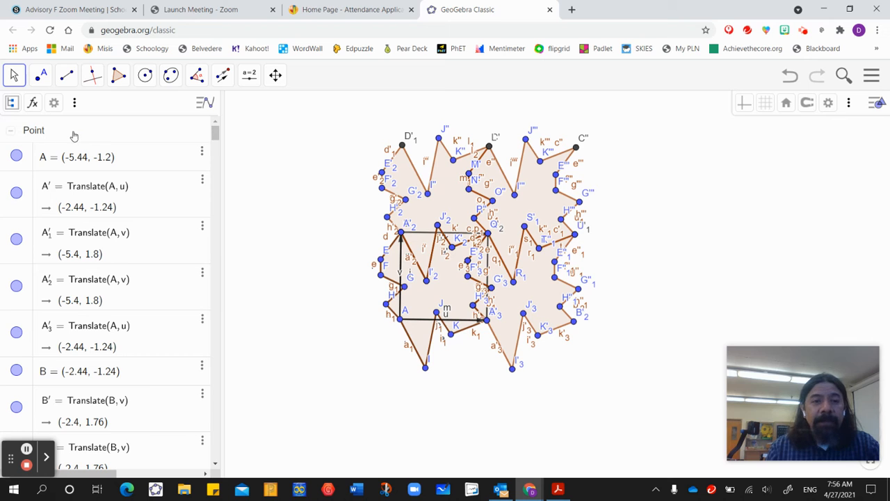
# Hide the labels of all objects in the Point group and collapse that group.
pyautogui.click(106, 132)
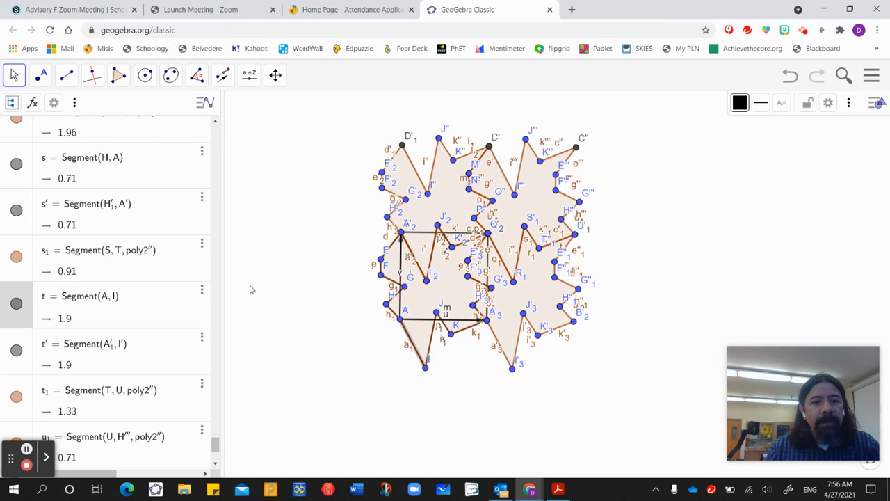
pyautogui.moveTo(216, 447); pyautogui.dragTo(215, 123)
pyautogui.click(69, 135)
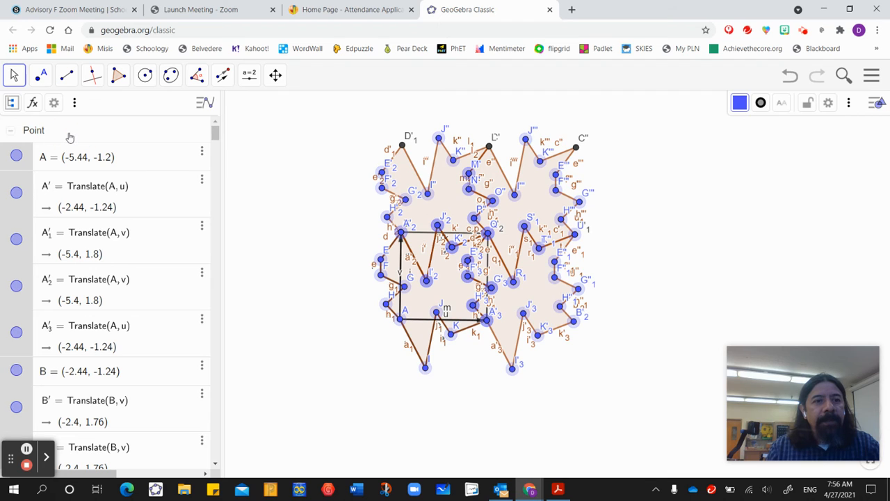
pyautogui.click(782, 103)
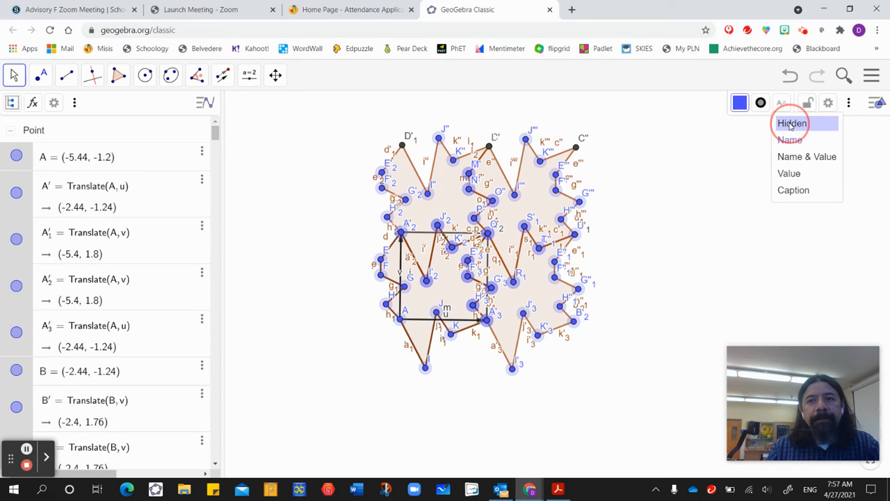
pyautogui.click(791, 124)
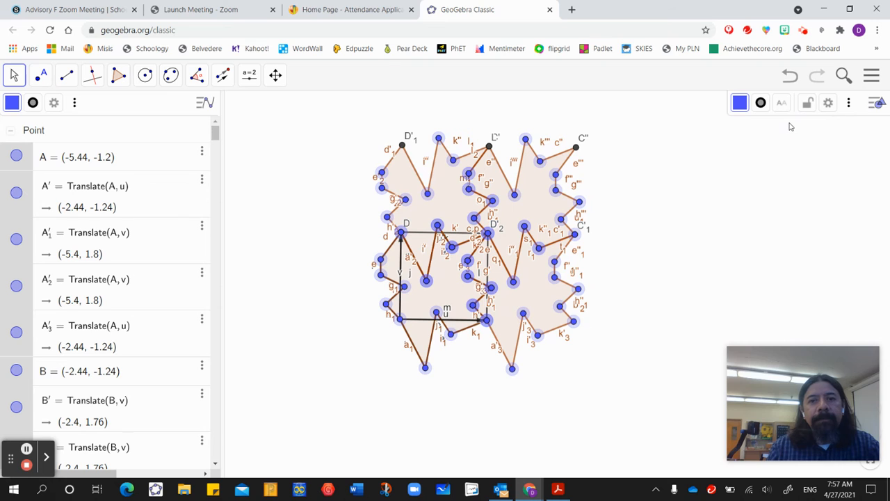
pyautogui.click(10, 130)
# Hide the labels of all objects in the Polygon group and collapse that group.
pyautogui.click(93, 160)
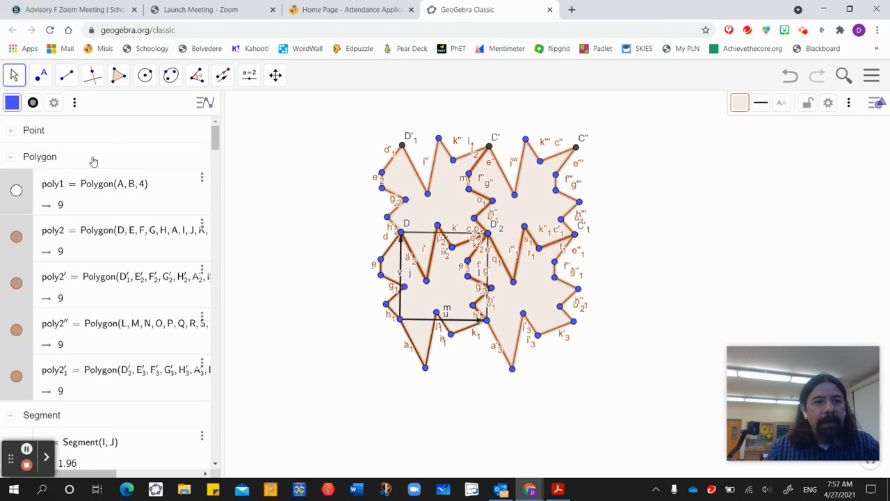
pyautogui.click(782, 102)
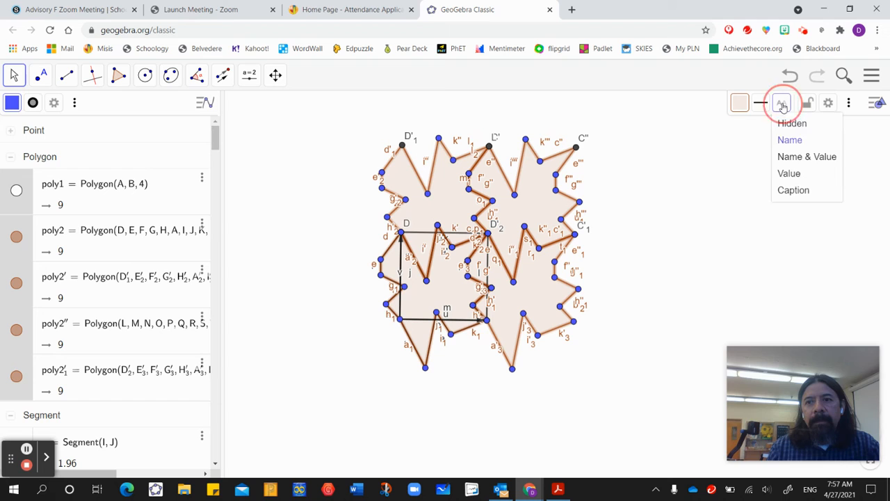
pyautogui.click(786, 125)
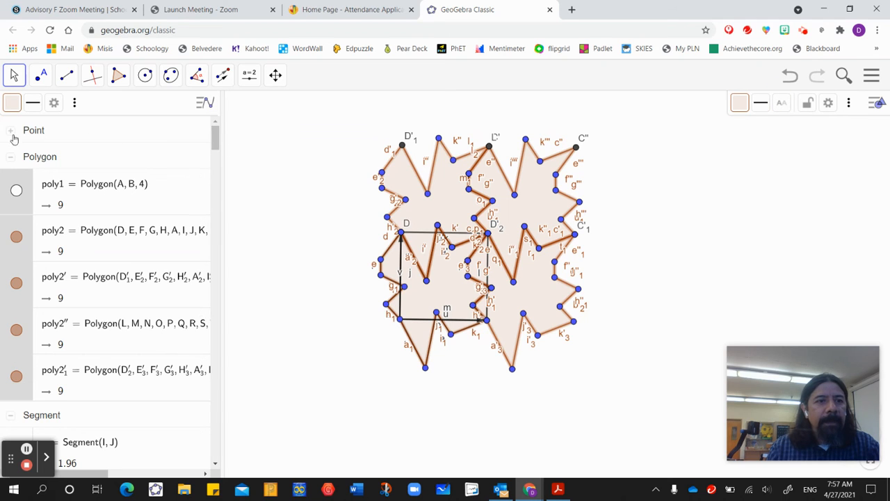
pyautogui.click(9, 161)
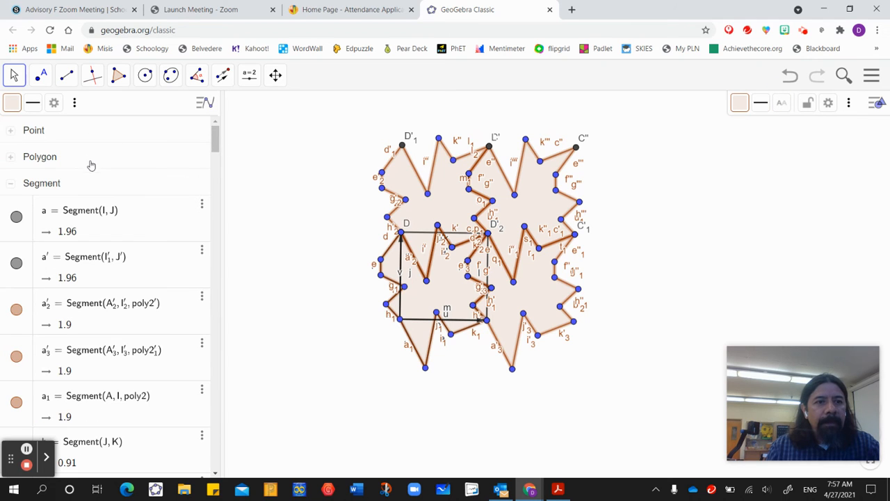
# Hide the labels of all objects in the Segment group and collapse that group.
pyautogui.click(101, 185)
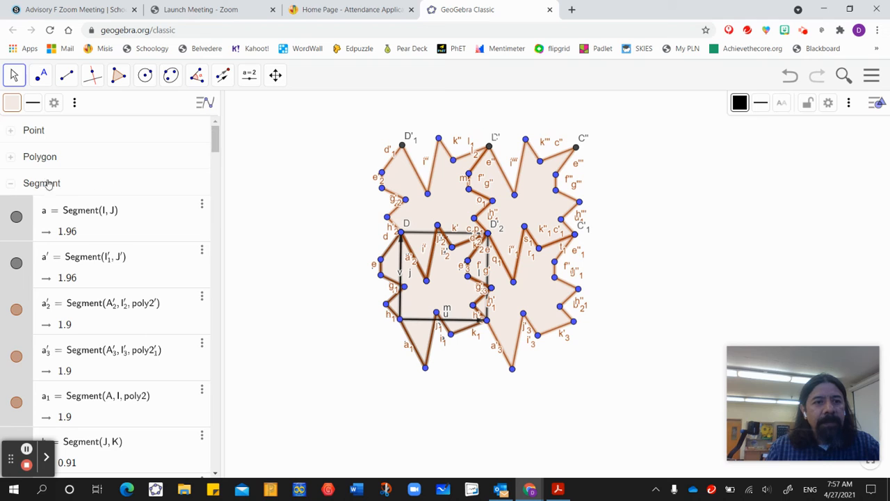
pyautogui.click(782, 103)
pyautogui.click(790, 124)
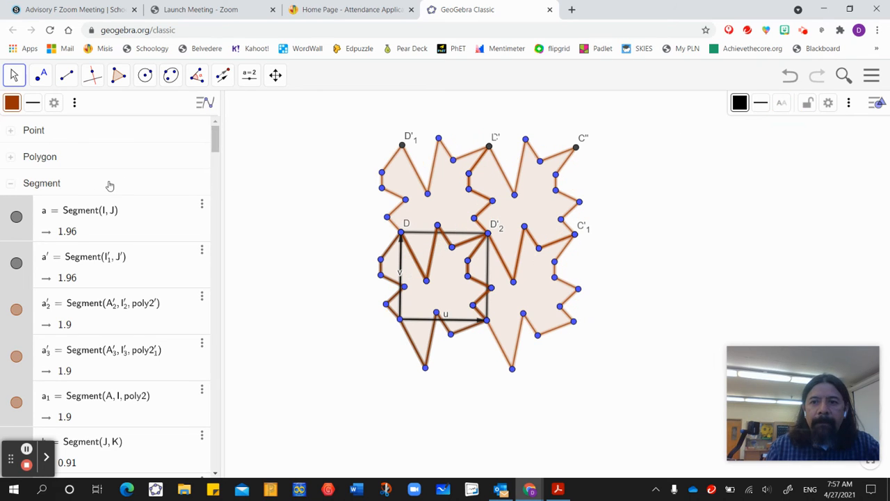
pyautogui.click(11, 183)
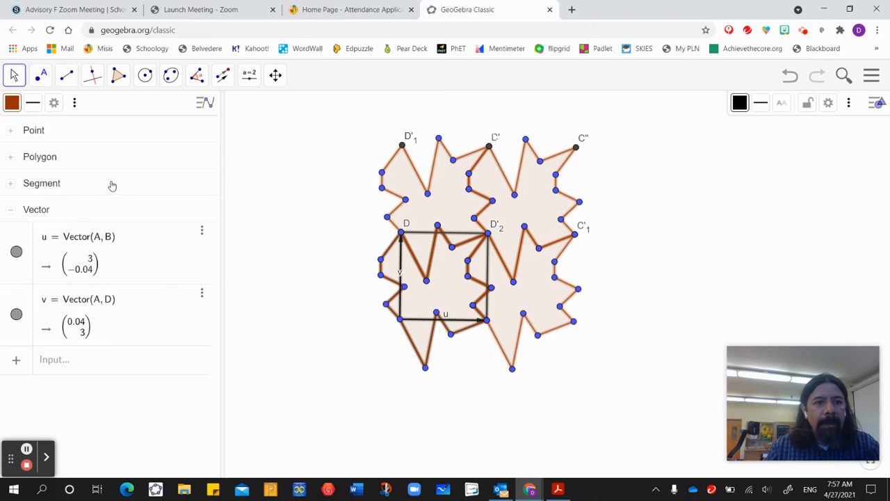
# Hide the labels of vectors u and v and collapse the Vector group.
pyautogui.click(101, 217)
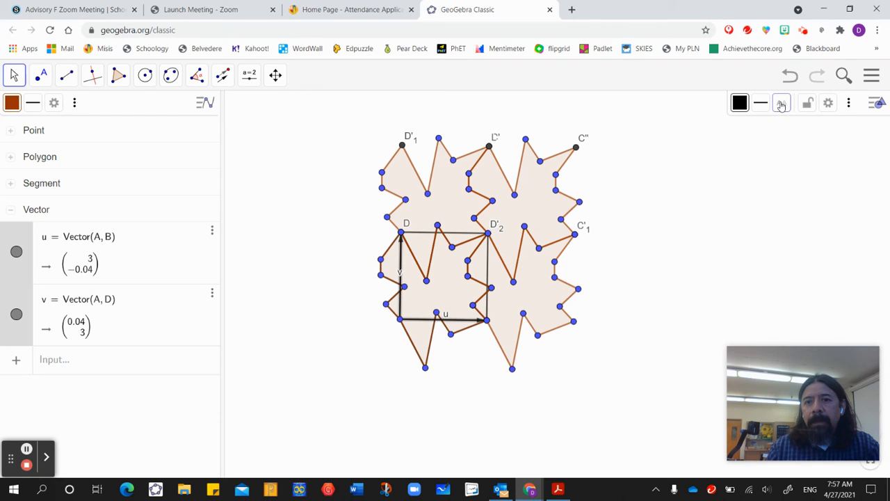
pyautogui.click(781, 104)
pyautogui.click(790, 122)
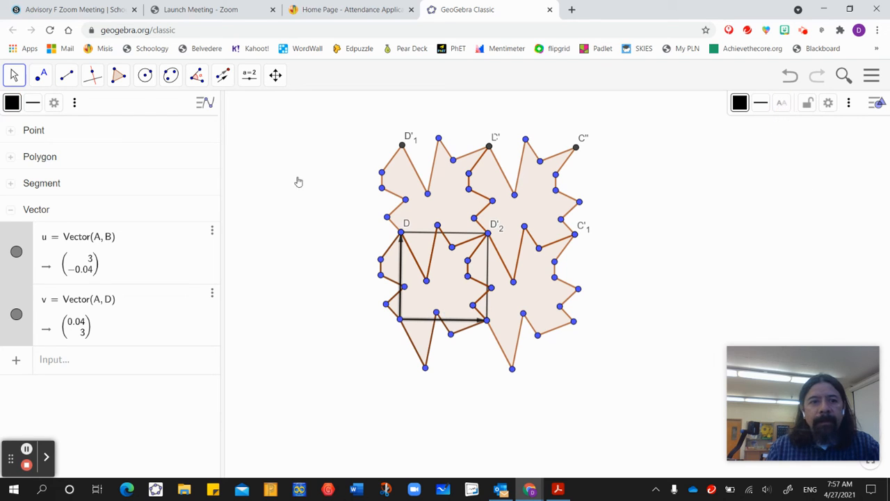
pyautogui.click(10, 210)
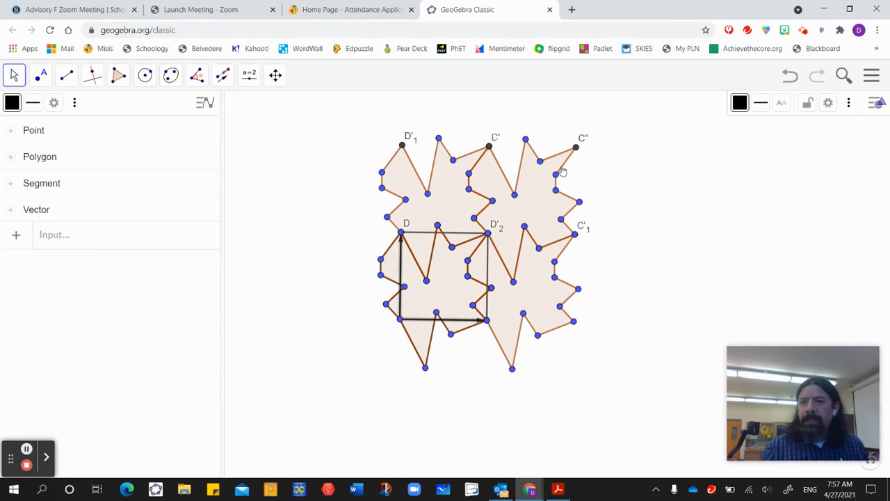
# Enable the display of Auxiliary Objects in the Algebra settings.
pyautogui.click(828, 103)
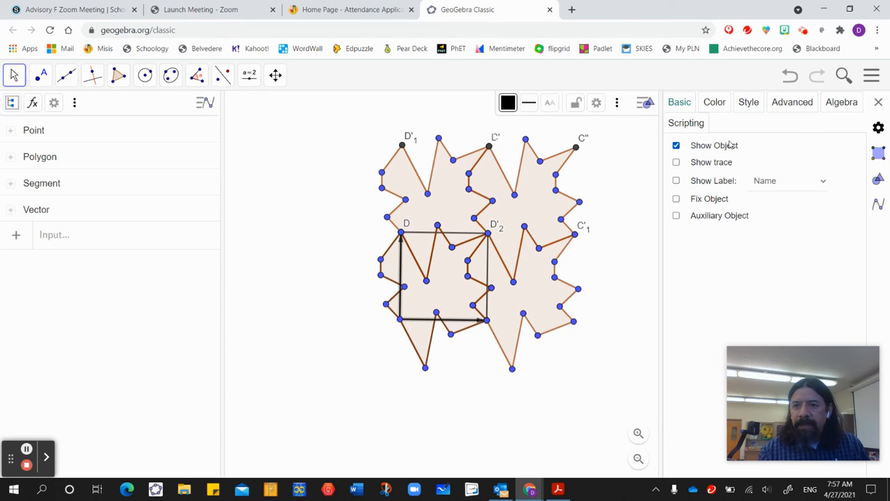
pyautogui.click(879, 129)
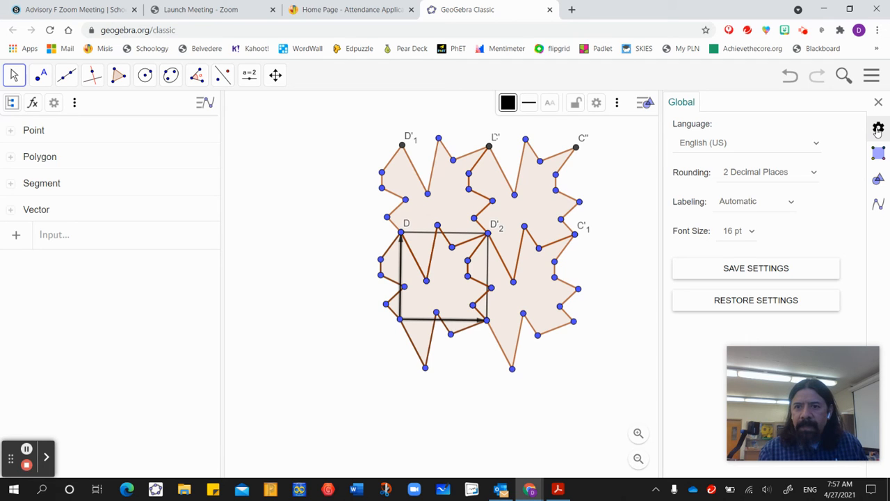
pyautogui.click(879, 153)
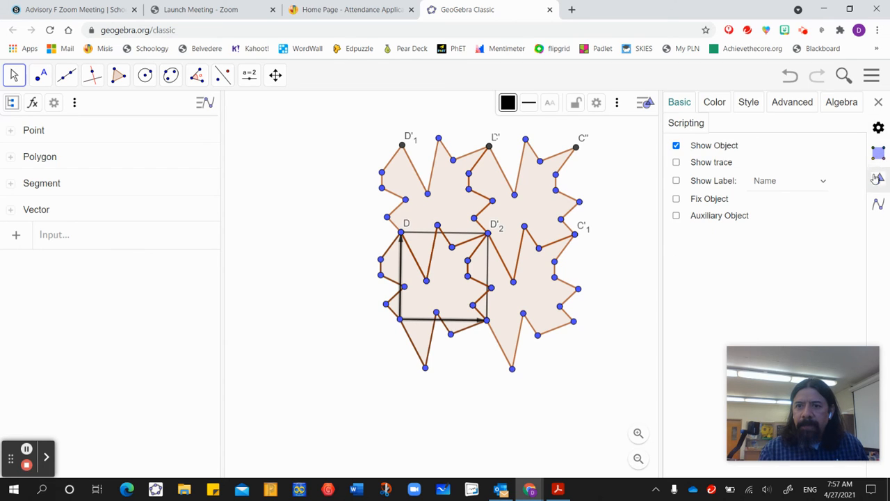
pyautogui.click(878, 180)
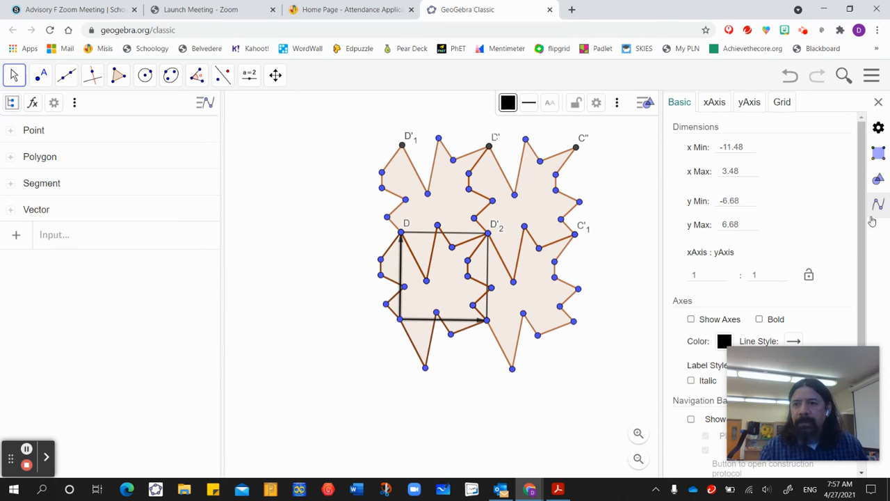
pyautogui.click(876, 205)
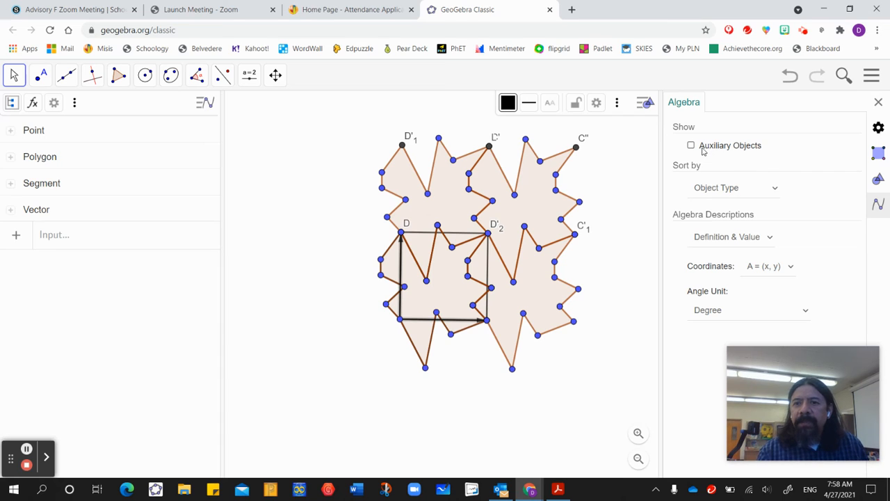
pyautogui.click(692, 147)
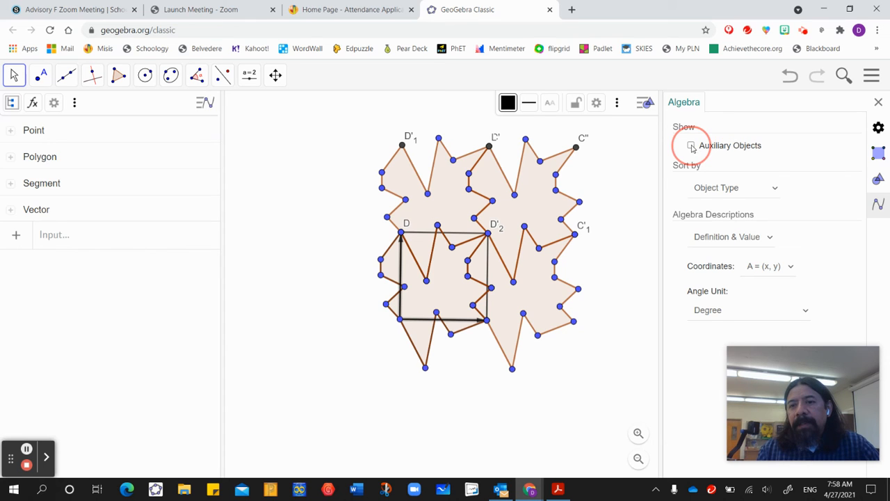
pyautogui.click(626, 240)
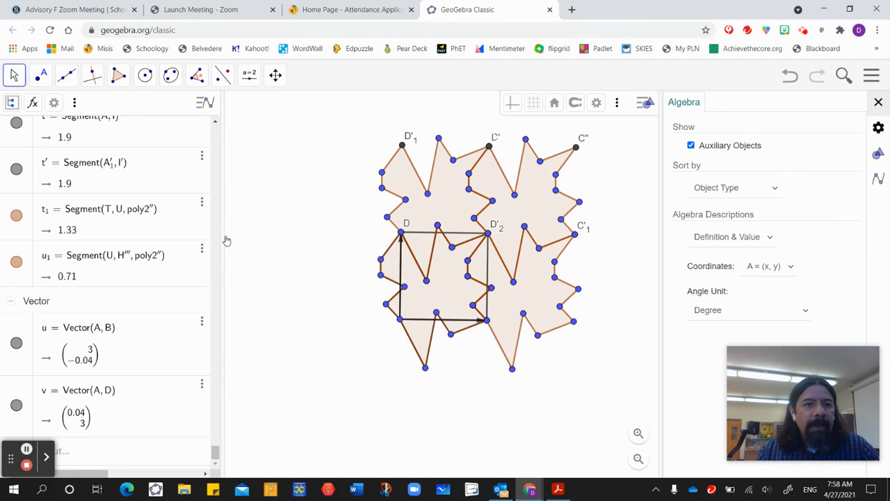
# Hide the labels of all points again, including the auxiliary points such as D and its translated copies, and clear the selection.
pyautogui.click(208, 439)
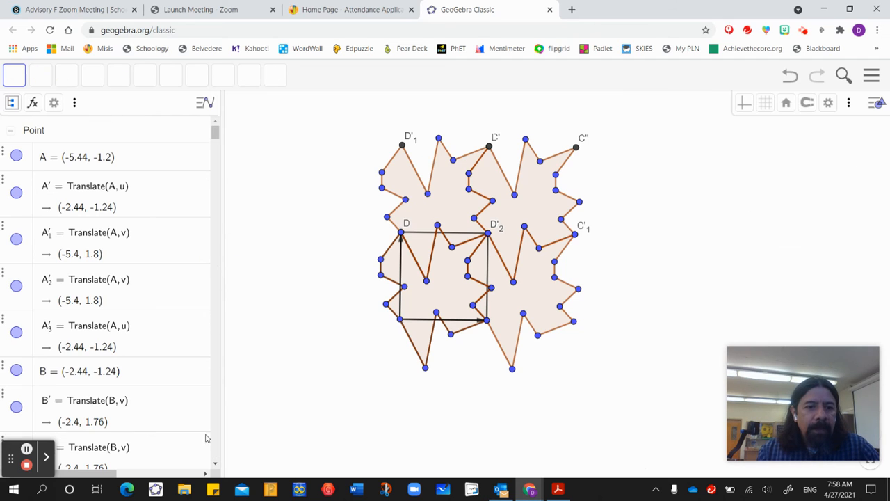
pyautogui.click(86, 132)
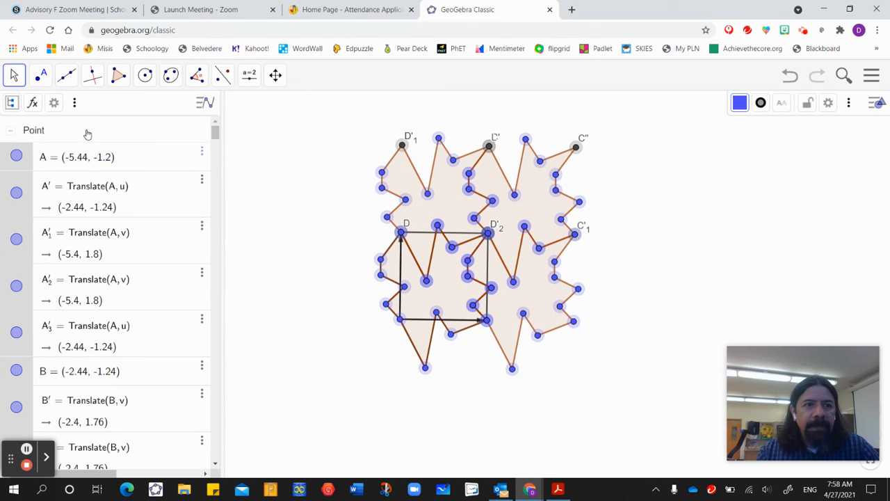
pyautogui.click(781, 103)
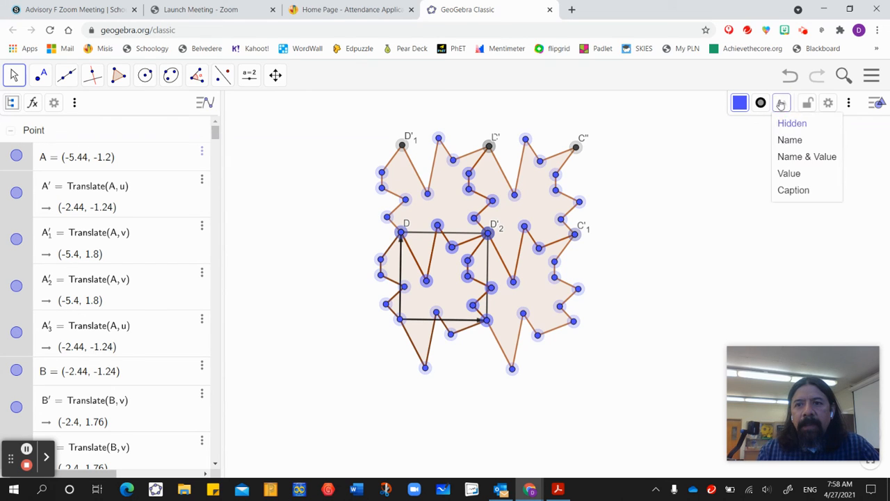
pyautogui.click(783, 124)
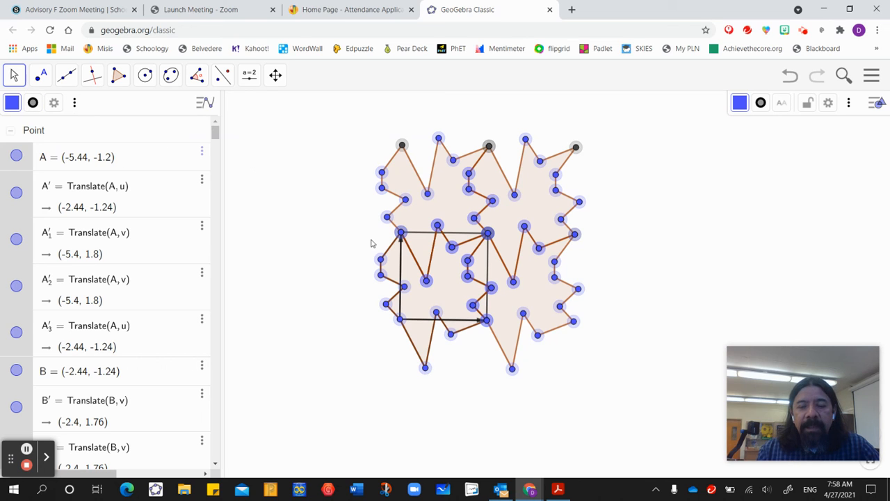
pyautogui.press('Escape')
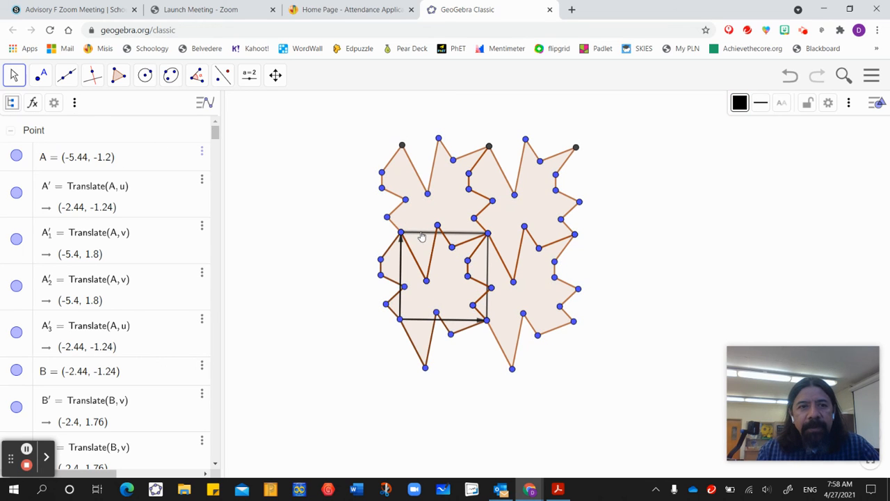
# Set the line style of the original square's upper side and right side to dotted.
pyautogui.click(761, 103)
pyautogui.click(828, 128)
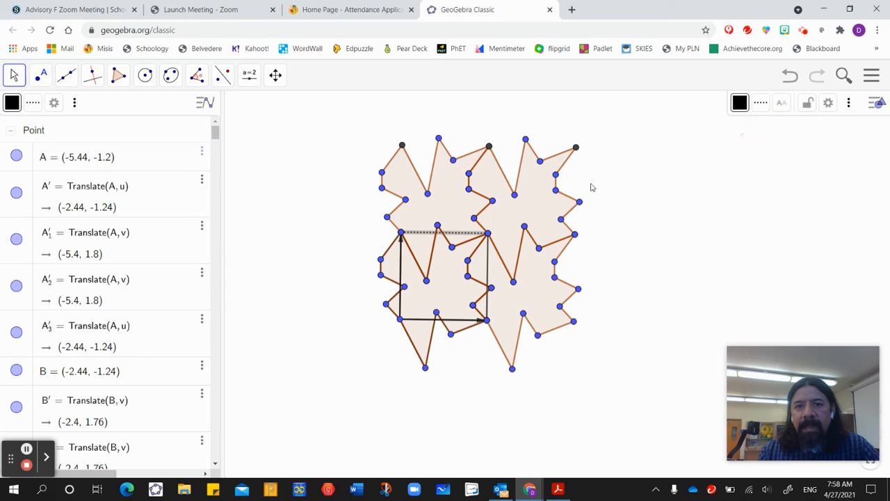
pyautogui.click(487, 265)
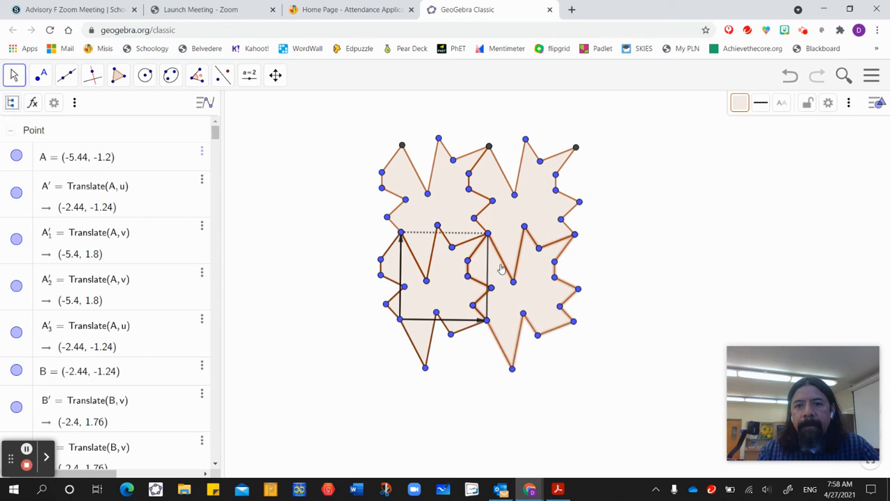
pyautogui.click(488, 272)
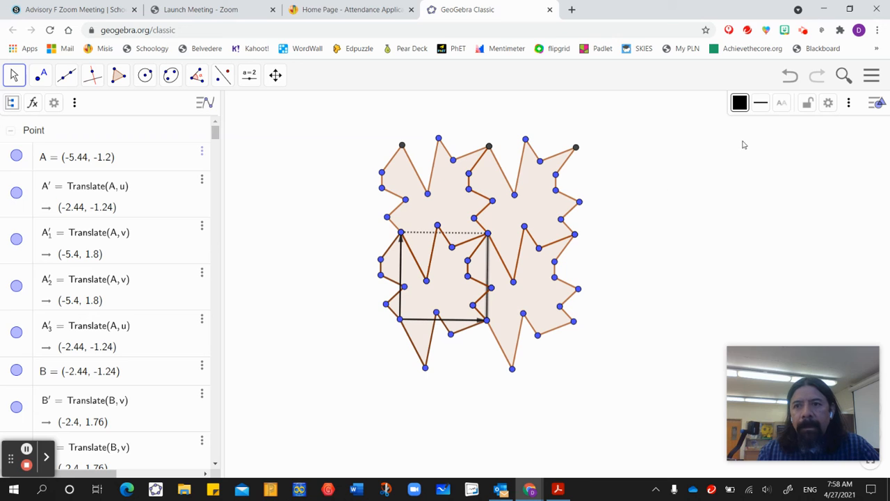
pyautogui.click(761, 103)
pyautogui.click(826, 125)
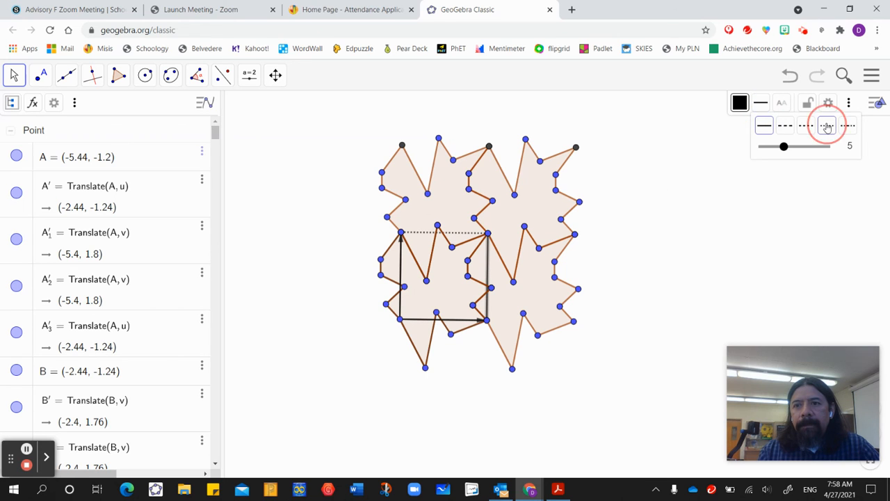
# Try reshaping the tessellation by moving the original square's lower-left corner A, and undo the move.
pyautogui.click(644, 219)
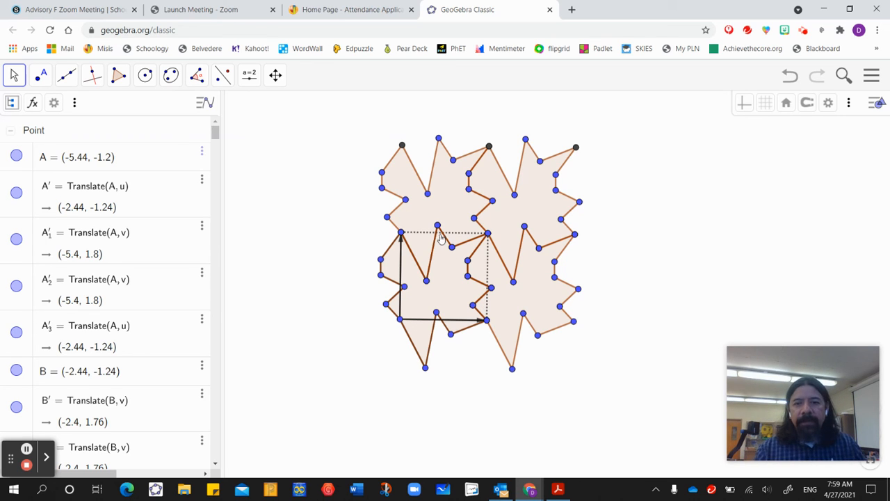
pyautogui.moveTo(399, 322); pyautogui.dragTo(387, 356)
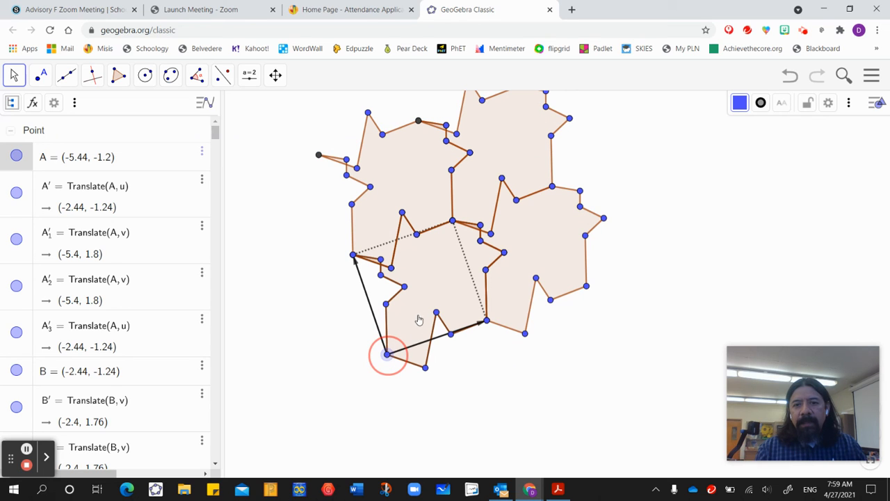
pyautogui.moveTo(411, 310); pyautogui.dragTo(404, 322)
pyautogui.click(676, 208)
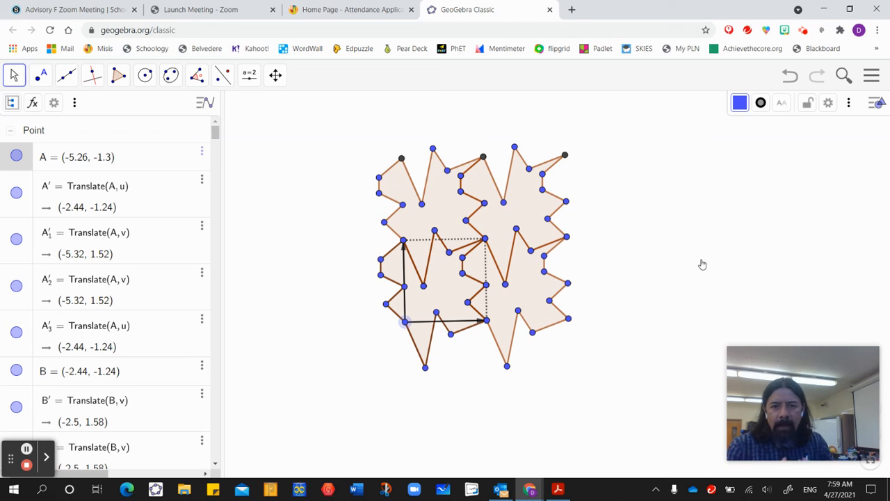
pyautogui.hotkey('ctrl', 'z')
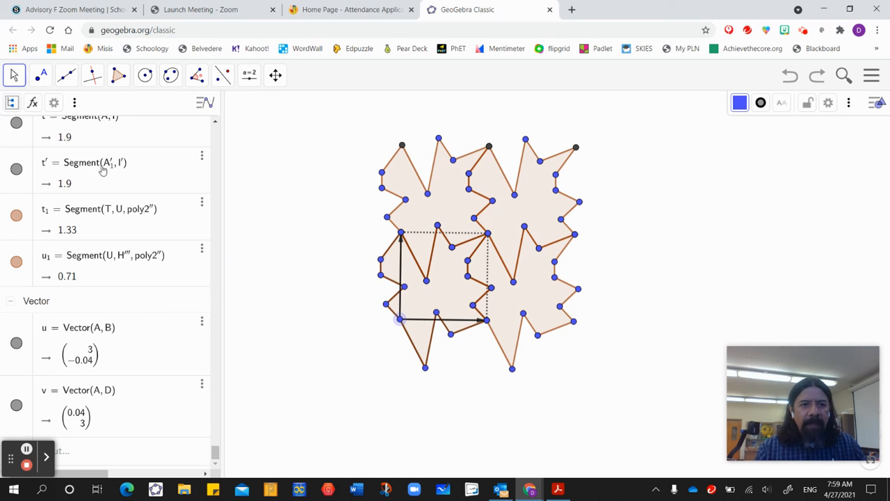
# Hide the Algebra view, clear the selection of point A, and collapse the Graphics view's style bar.
pyautogui.click(872, 78)
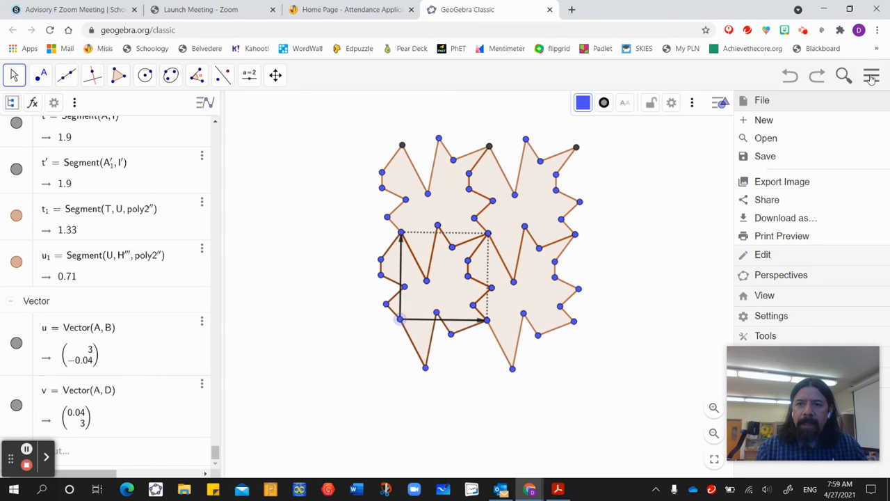
pyautogui.click(769, 298)
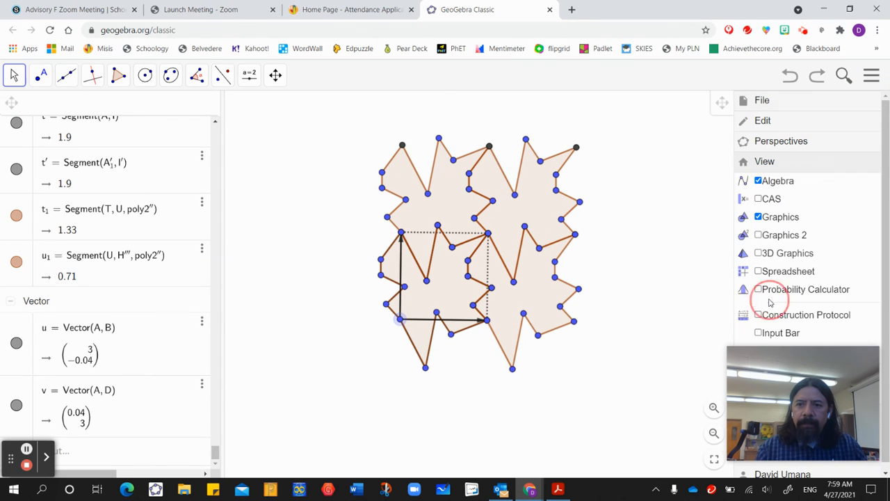
pyautogui.click(758, 181)
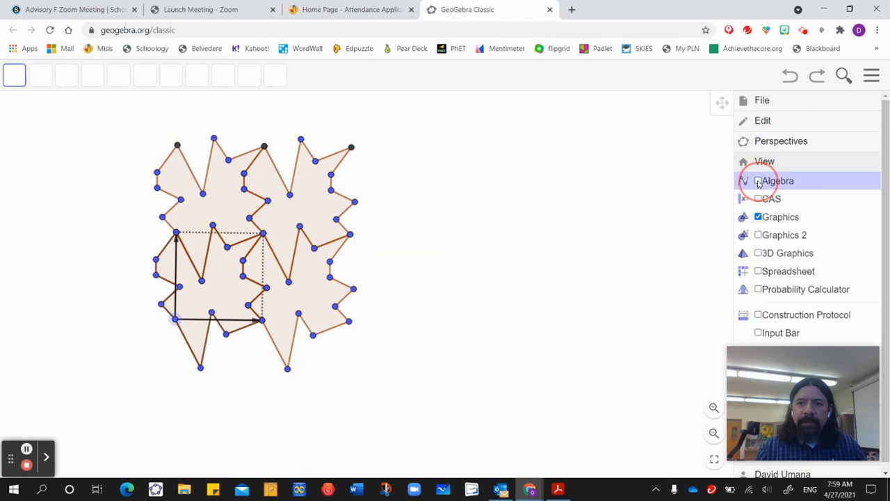
pyautogui.click(873, 76)
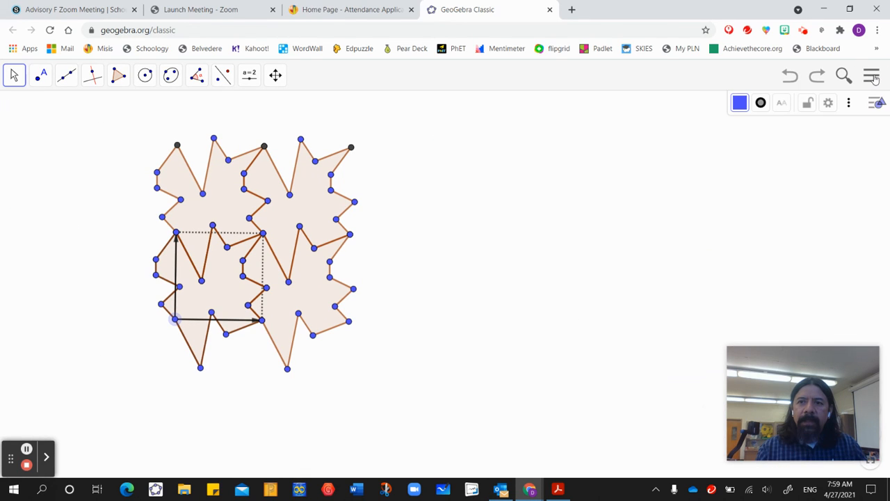
pyautogui.click(562, 182)
pyautogui.click(875, 104)
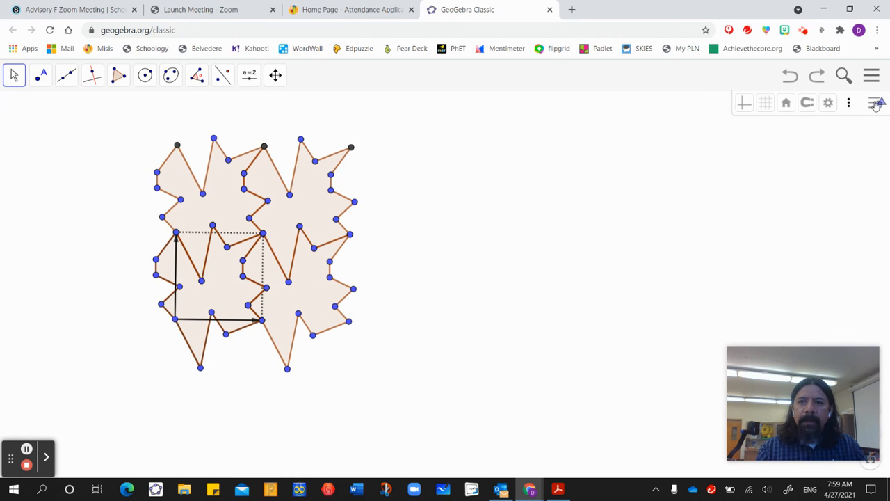
# Enlarge the original square by moving its lower-left corner outward, and reshape the tile by moving its lower-edge vertex up-left and its left-edge vertices outward.
pyautogui.moveTo(380, 282)
pyautogui.mouseDown()
pyautogui.moveTo(556, 248)
pyautogui.moveTo(546, 292)
pyautogui.mouseUp()
pyautogui.moveTo(325, 352); pyautogui.dragTo(307, 358)
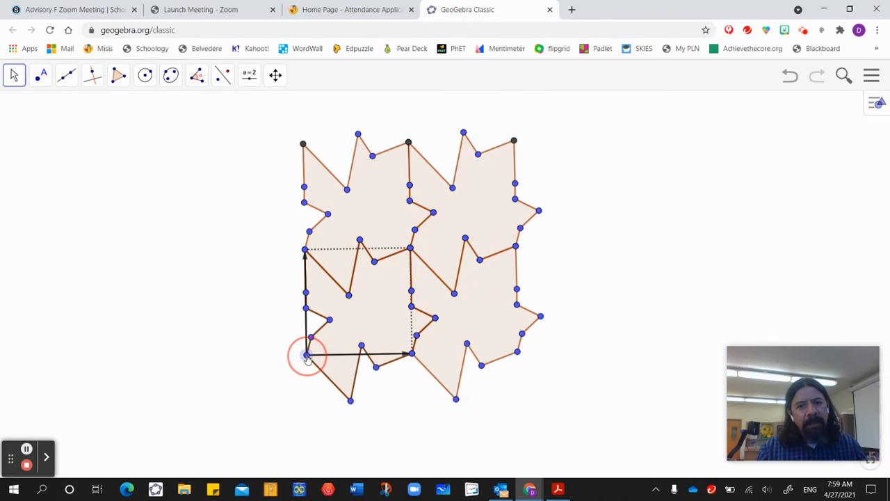
pyautogui.moveTo(349, 296); pyautogui.dragTo(390, 299)
pyautogui.moveTo(350, 401); pyautogui.dragTo(330, 379)
pyautogui.moveTo(311, 339); pyautogui.dragTo(258, 336)
pyautogui.moveTo(306, 311); pyautogui.dragTo(289, 284)
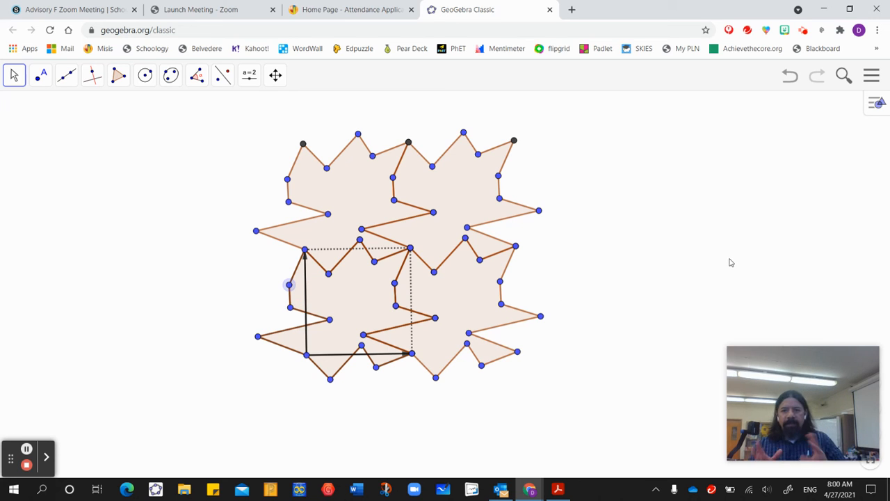